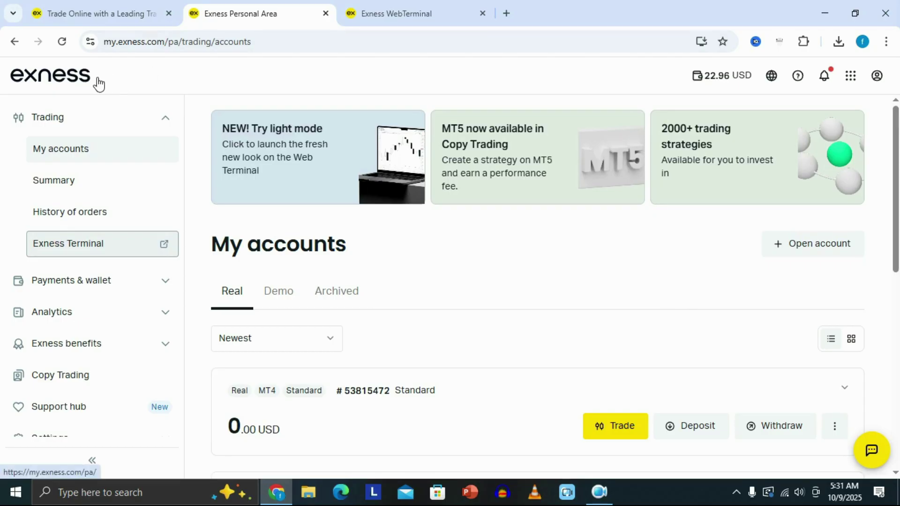
Open the Exness Terminal from the Trading section of the Exness Personal Area
click(103, 14)
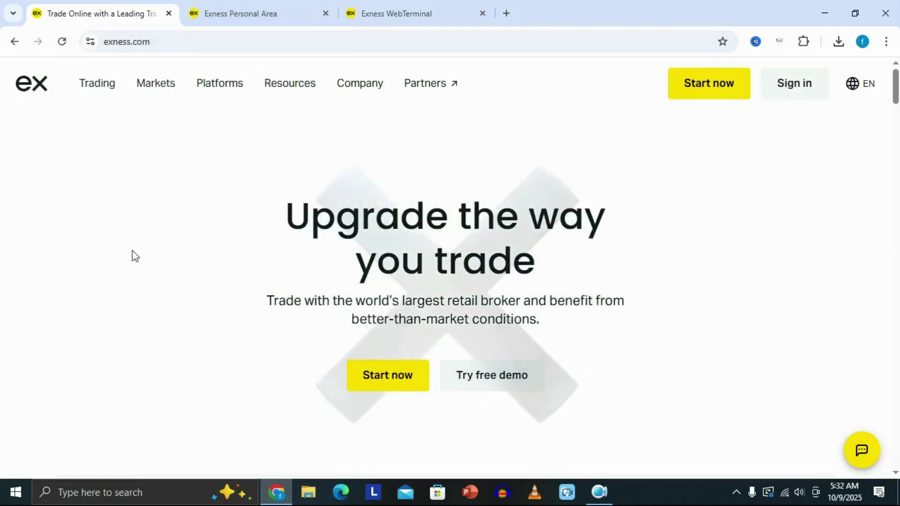
click(229, 14)
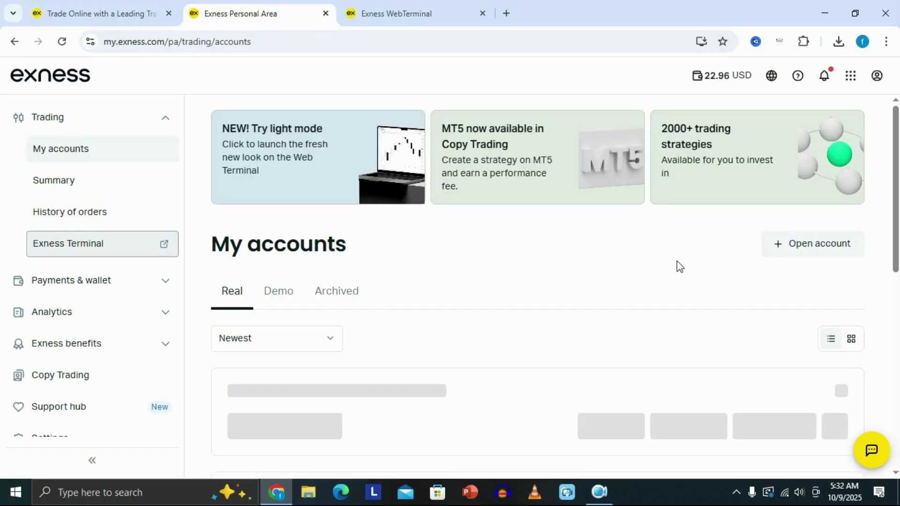
click(168, 120)
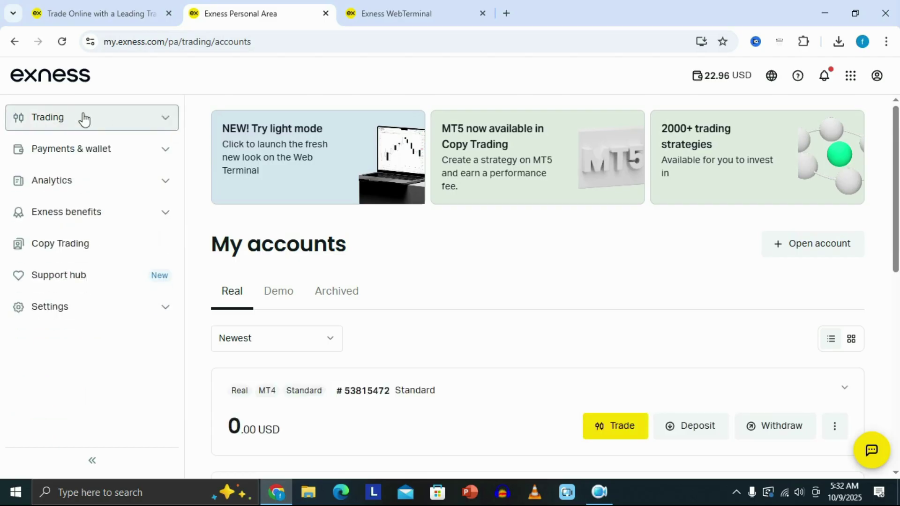
click(164, 123)
scroll(124, 117, down, 1)
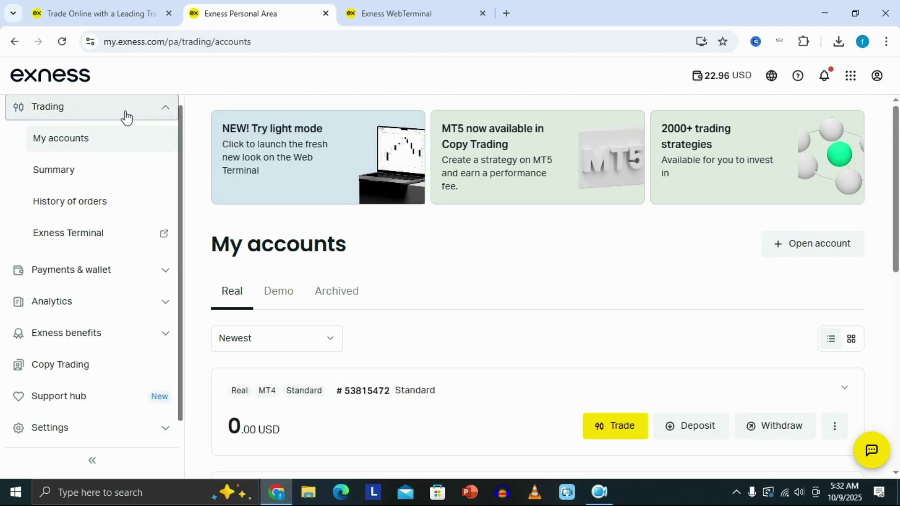
click(75, 238)
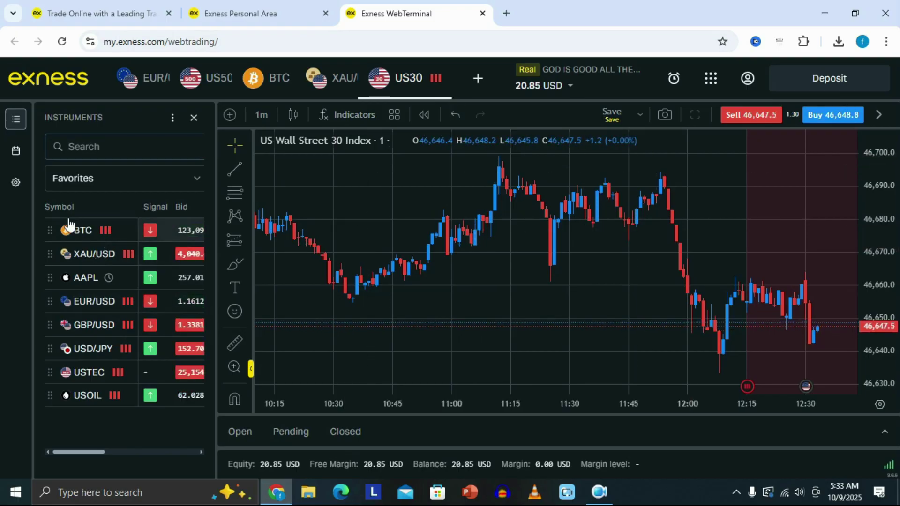
View the XAU/USD chart from the favorite instruments and switch to the EUR/USD chart
click(87, 255)
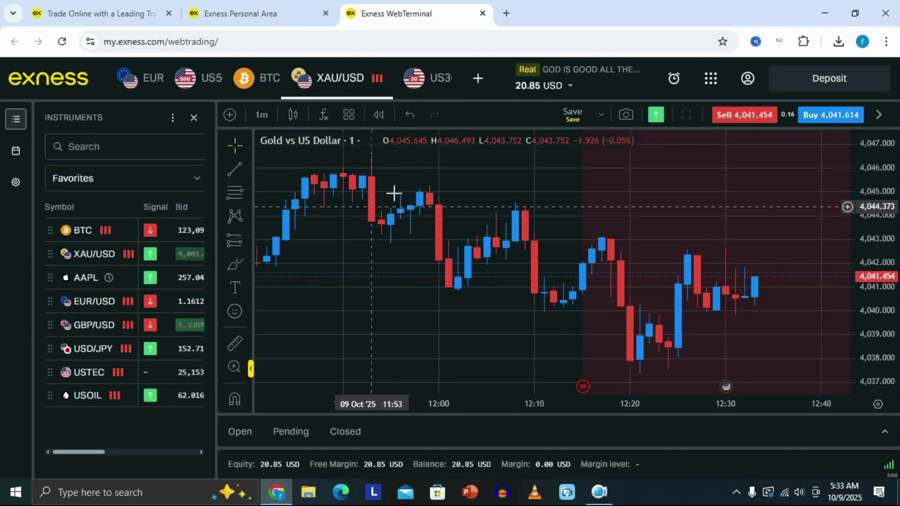
scroll(407, 244, down, 3)
scroll(407, 244, up, 3)
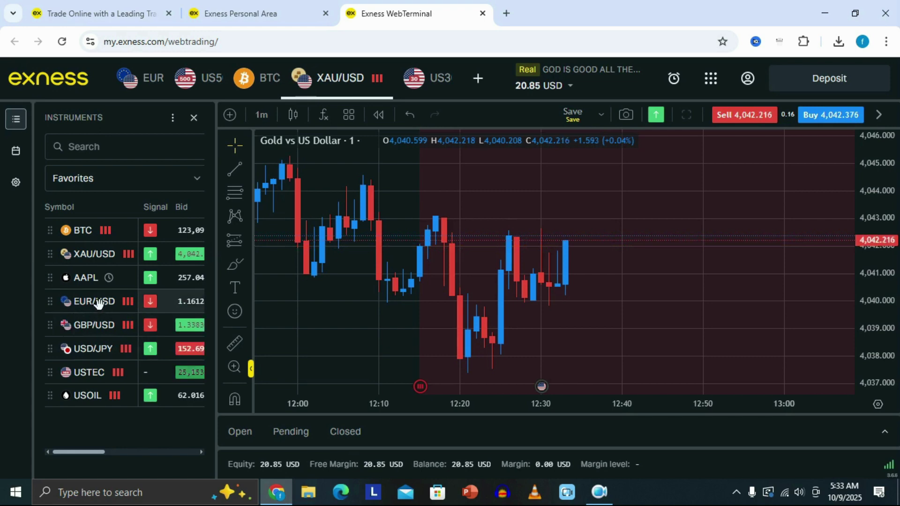
click(73, 310)
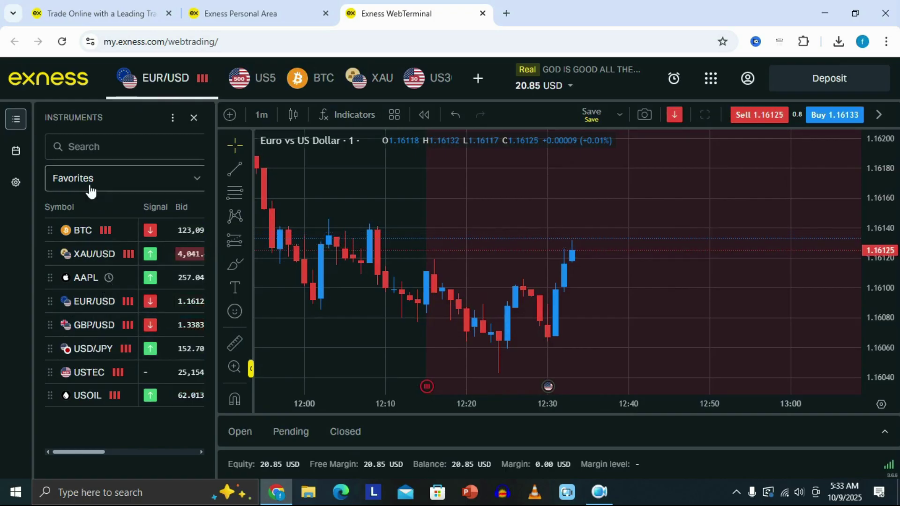
Search the instruments for us30, open the US30 chart, and clear the search
click(91, 148)
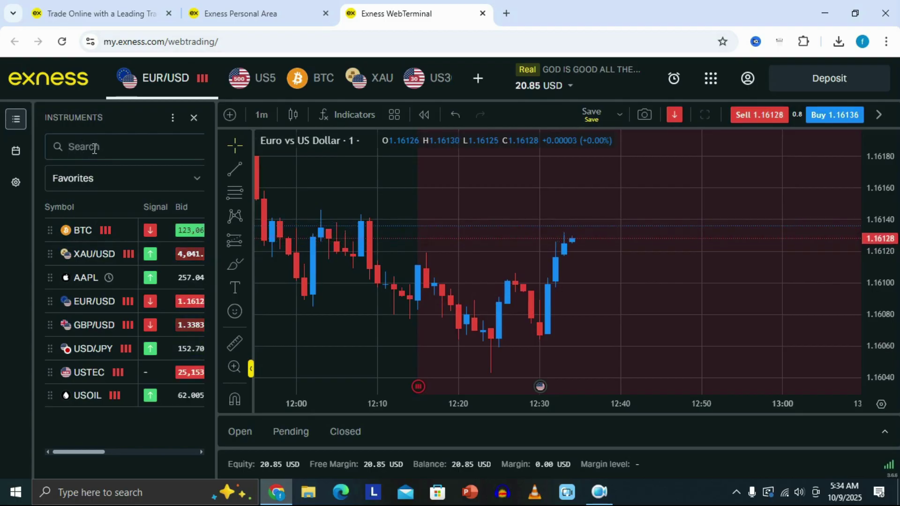
text(us30)
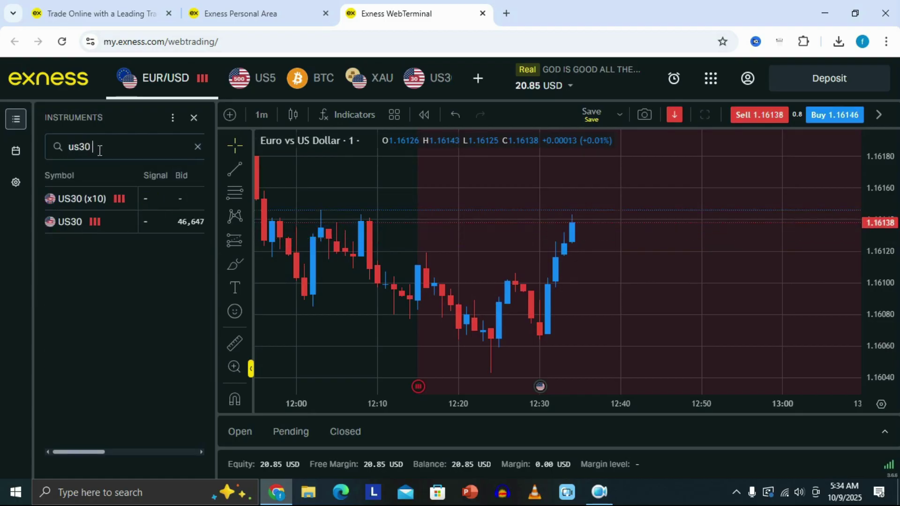
click(69, 223)
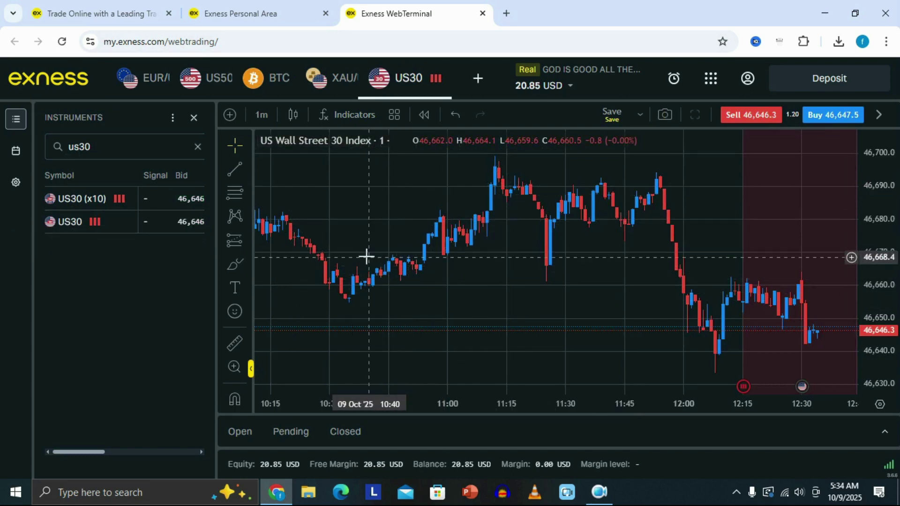
click(197, 148)
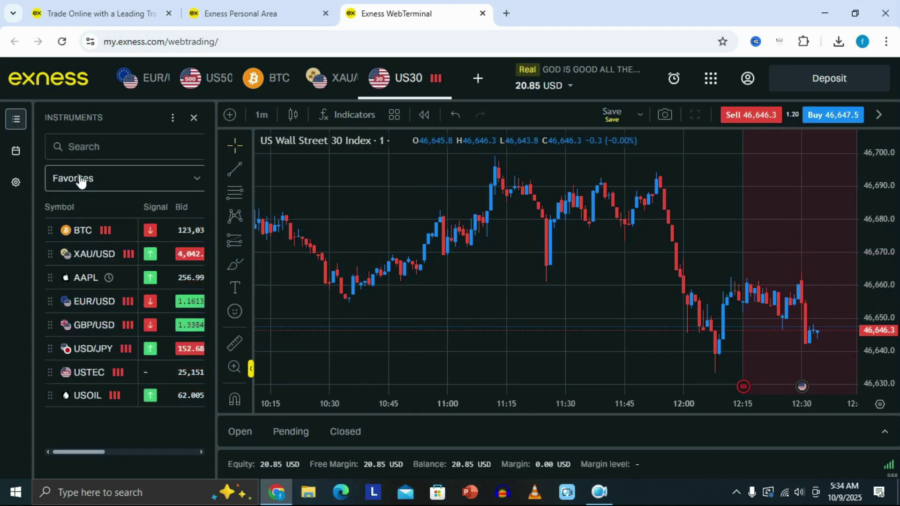
Filter the instruments list to Stocks and browse the available stock symbols
click(197, 178)
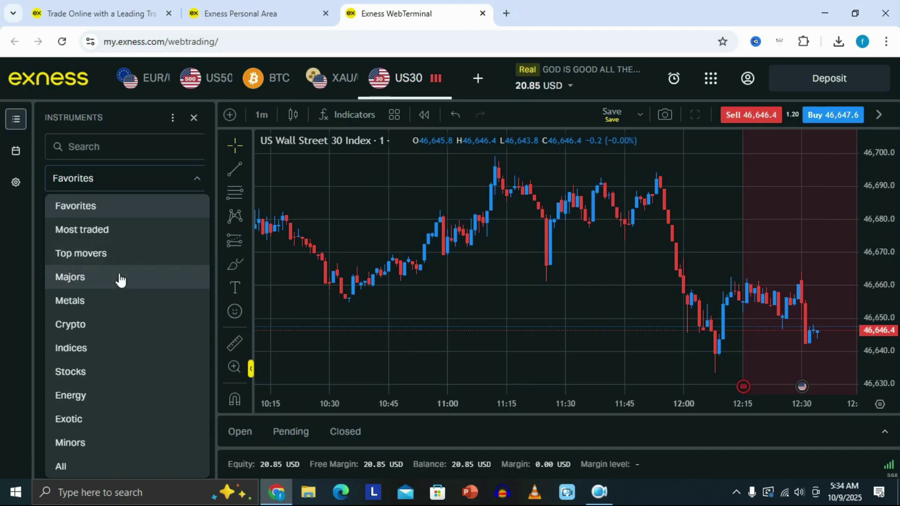
click(70, 372)
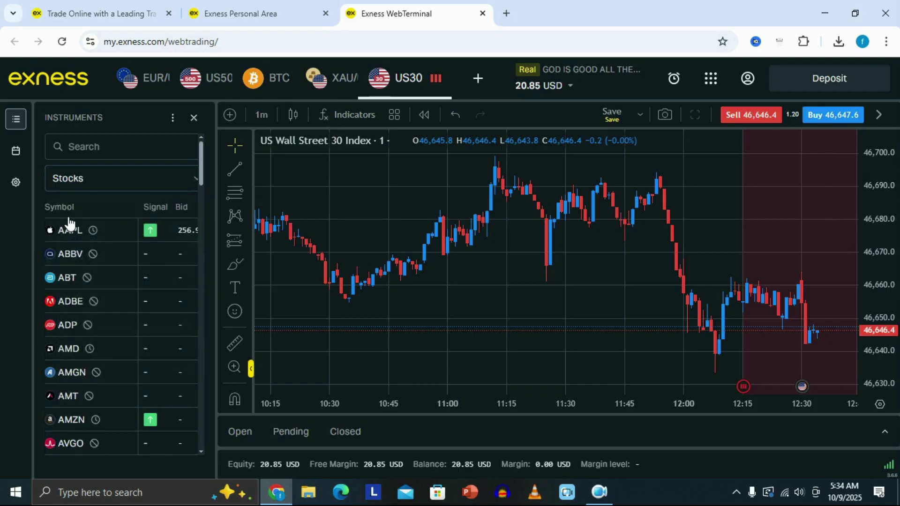
scroll(65, 258, down, 7)
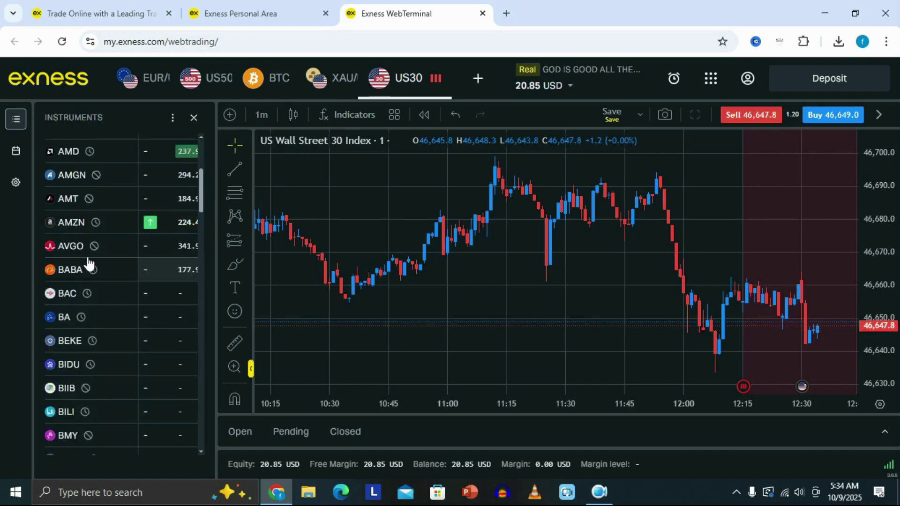
scroll(89, 289, down, 10)
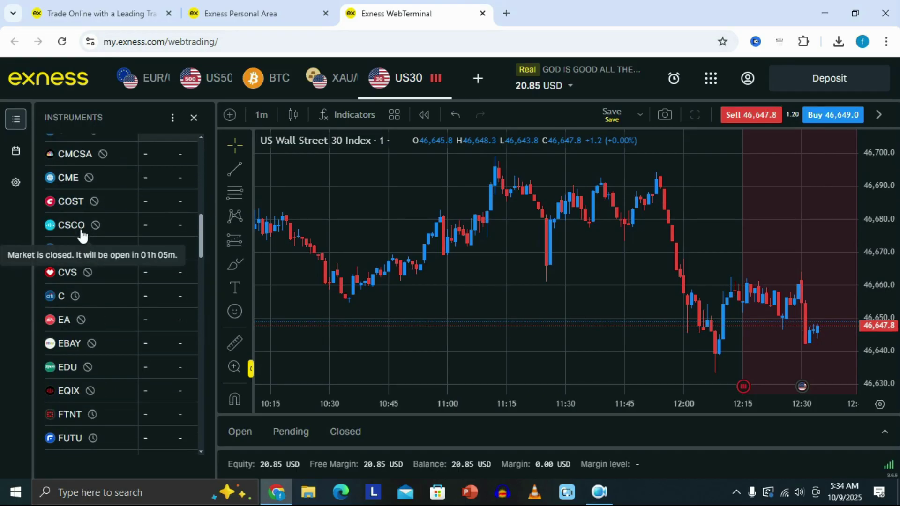
scroll(85, 234, down, 3)
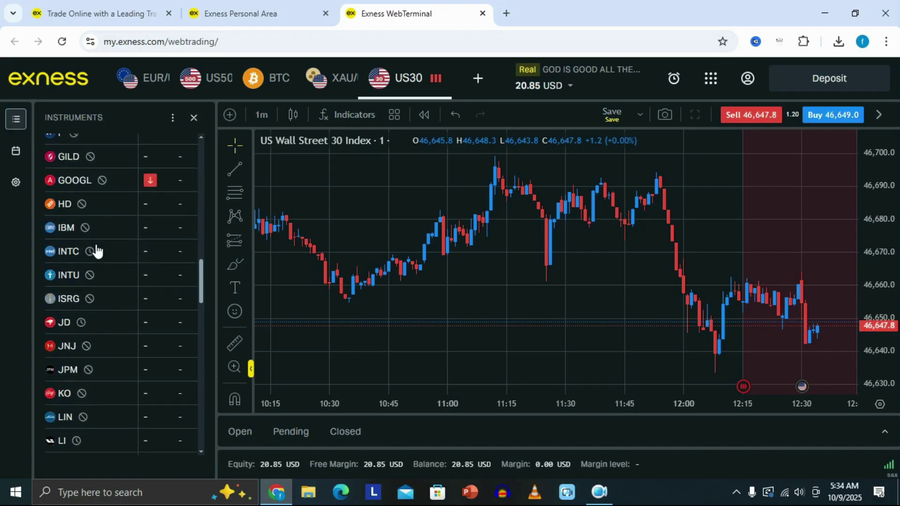
scroll(116, 229, up, 20)
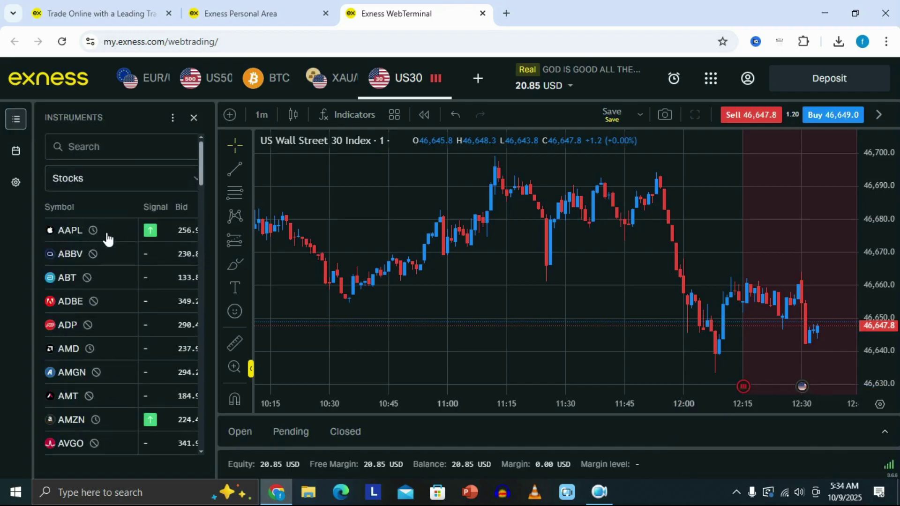
Filter the instruments list to Crypto, open the BTC/AUD chart, and hide the instruments list
click(192, 177)
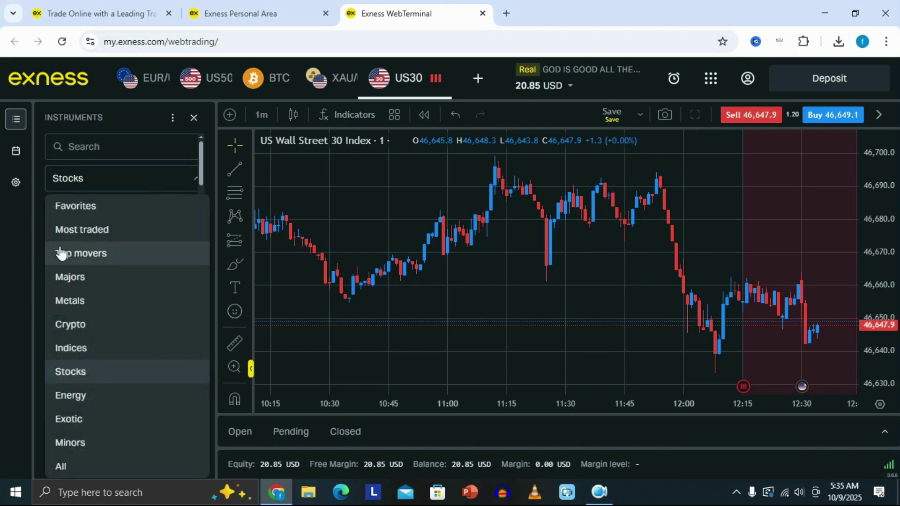
click(71, 326)
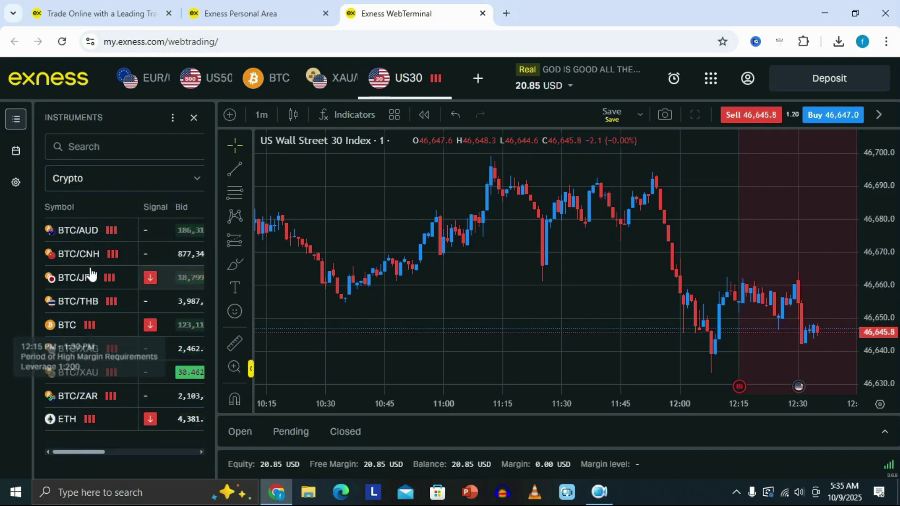
click(81, 232)
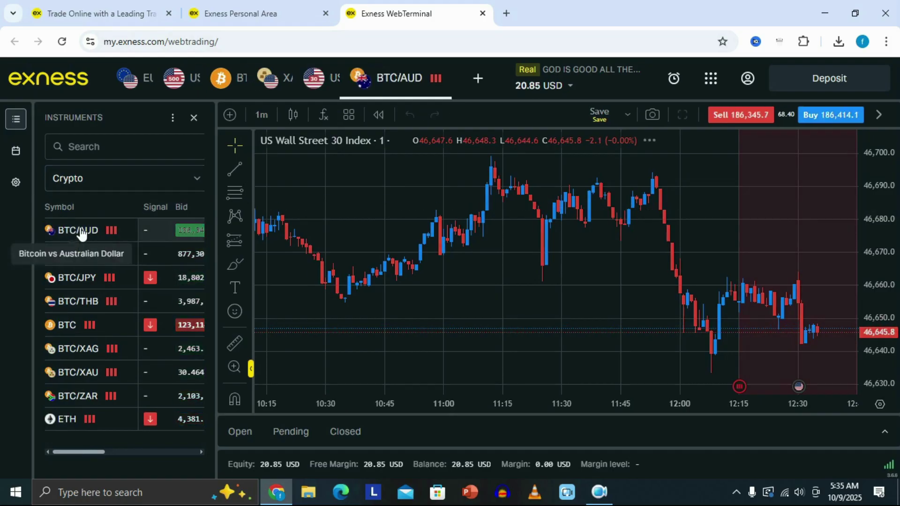
scroll(593, 235, up, 4)
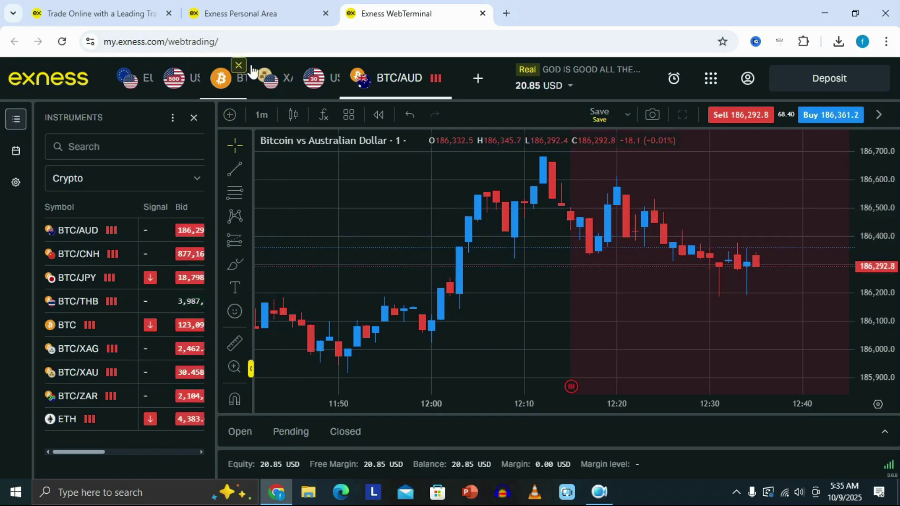
click(194, 117)
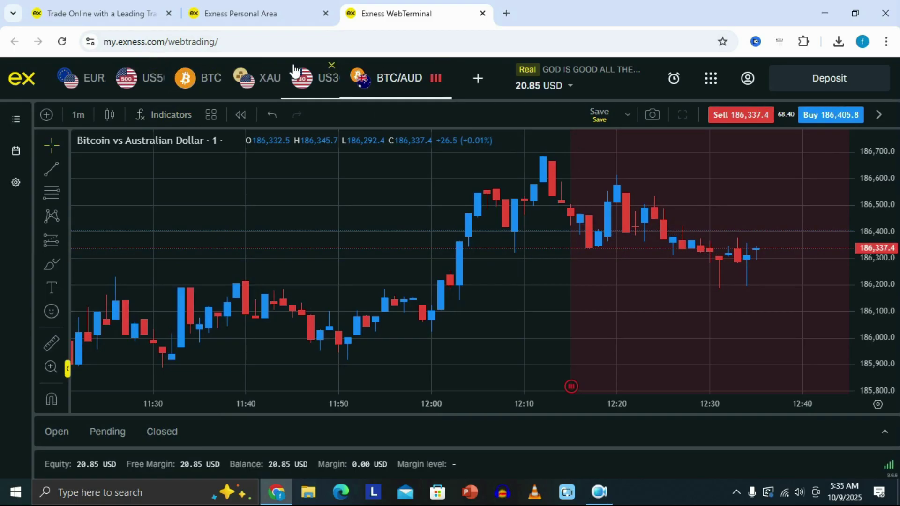
Search for us3 among the instruments to add, mark US30 as a favorite, and open its chart
click(479, 80)
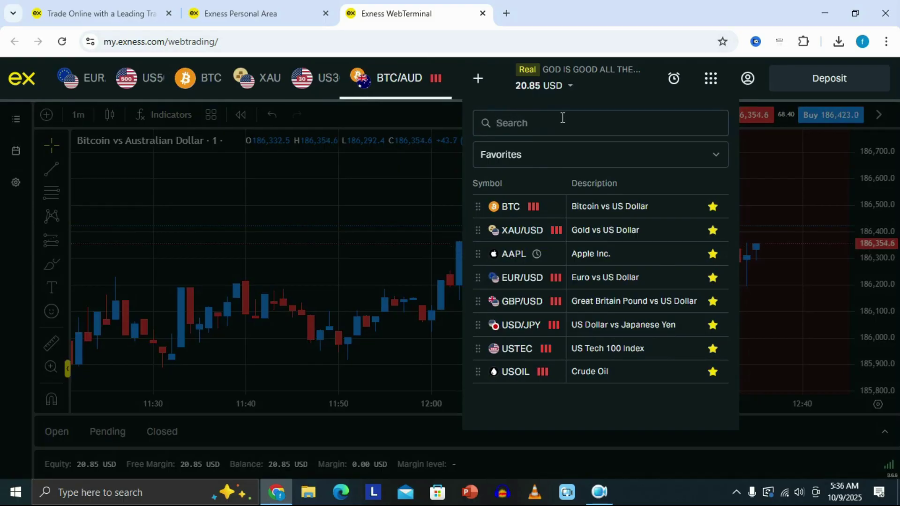
text(u)
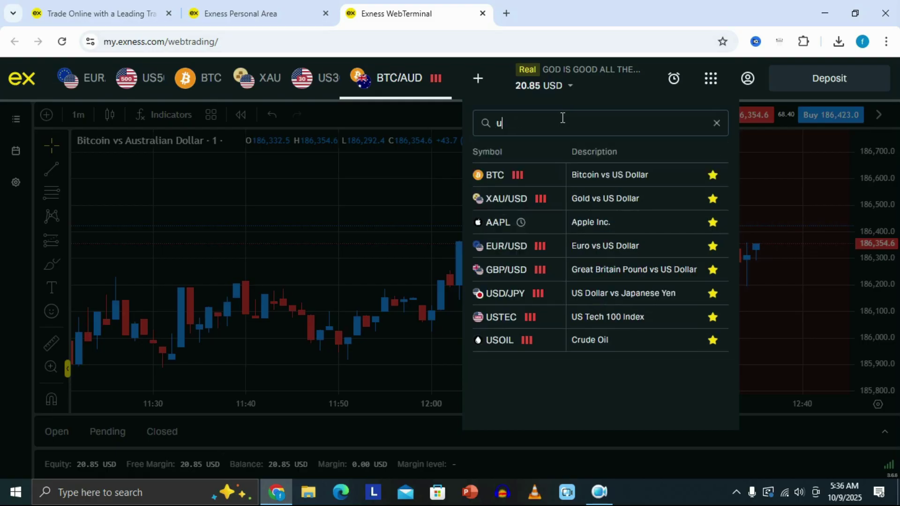
text(s3)
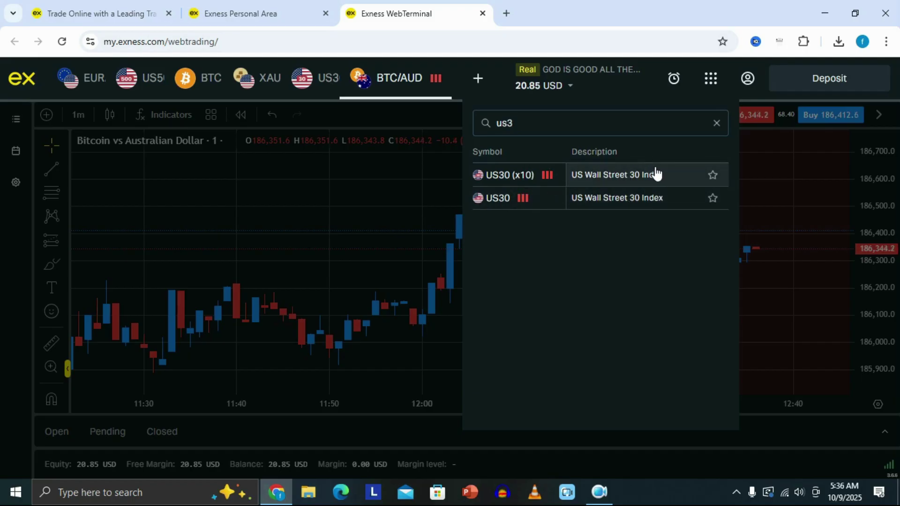
click(714, 199)
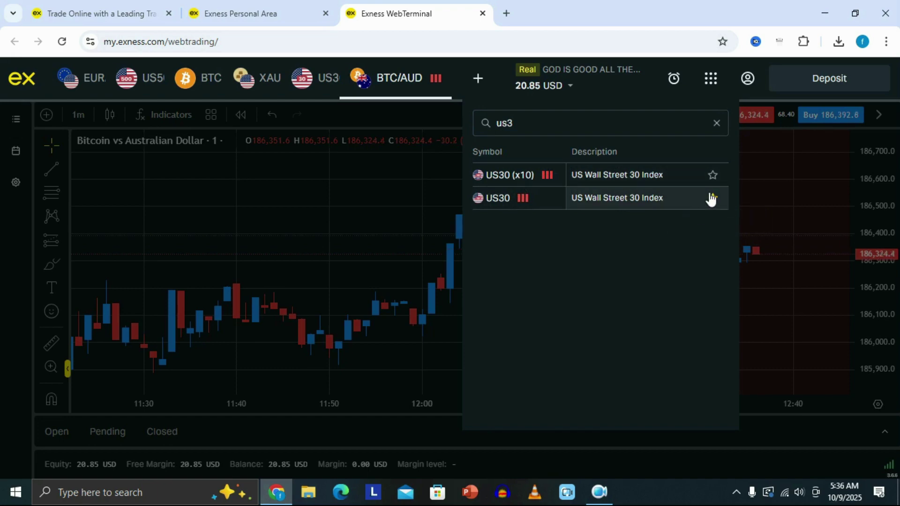
click(717, 124)
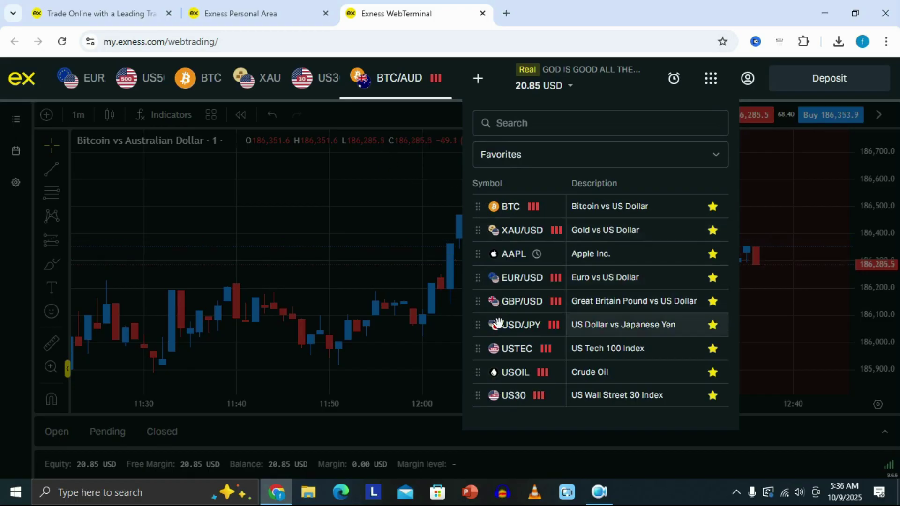
click(539, 395)
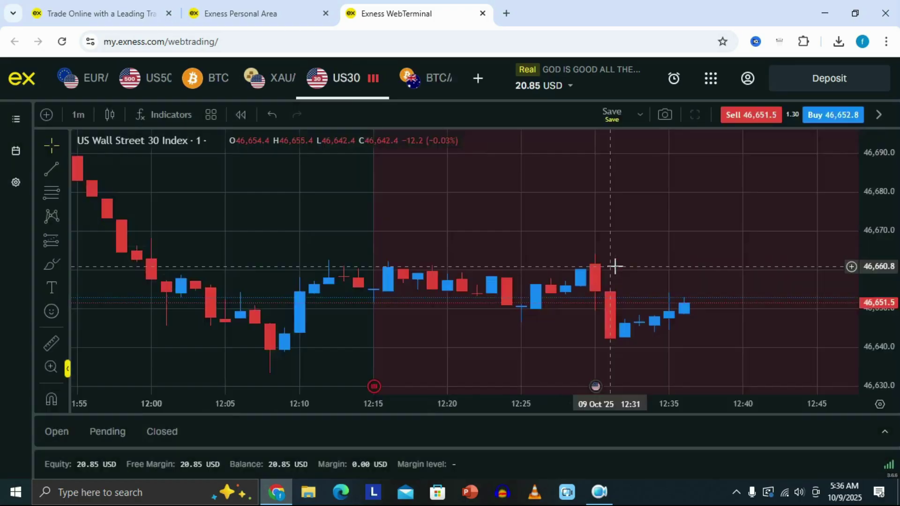
drag(595, 258, 167, 245)
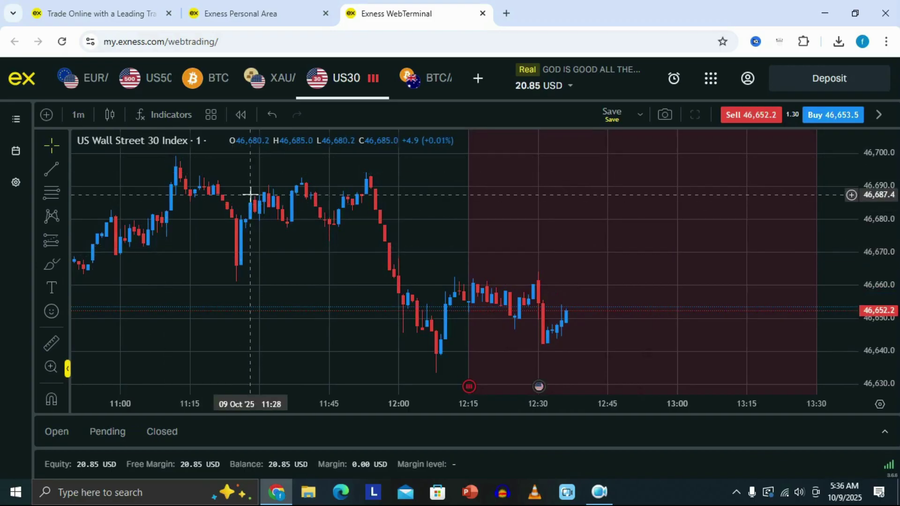
drag(212, 230, 396, 237)
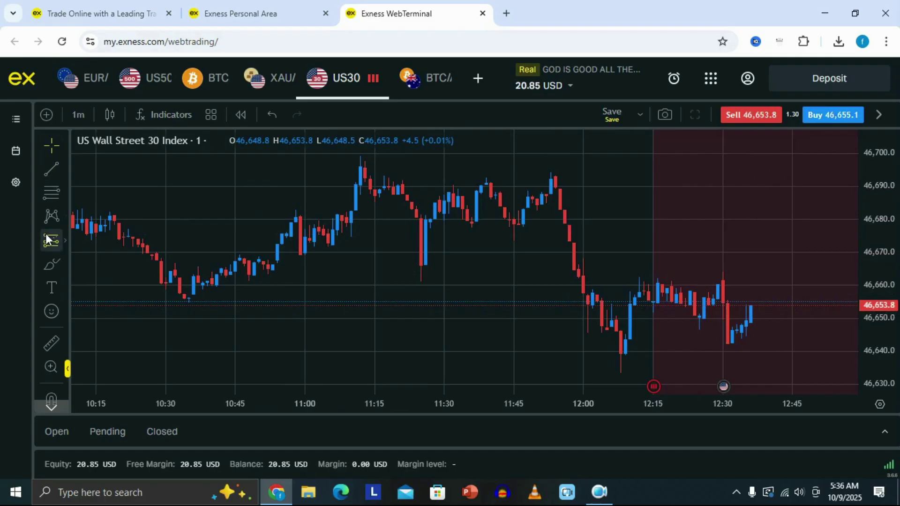
Draw a trend line on the US30 chart from about 46,655.7 at 10:35 to about 46,679.2 at 12:29 and select it
click(52, 168)
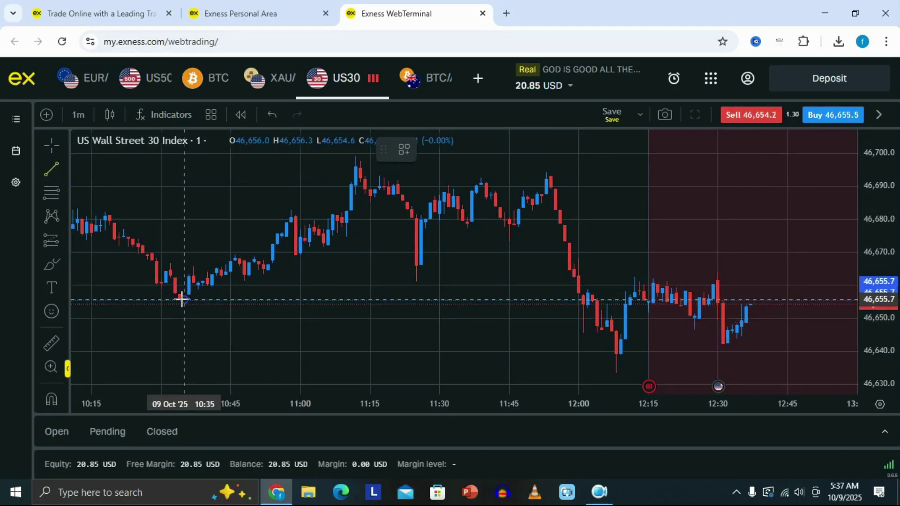
mouse_move(182, 299)
mouse_down()
mouse_move(316, 286)
mouse_move(301, 302)
mouse_move(803, 222)
mouse_up()
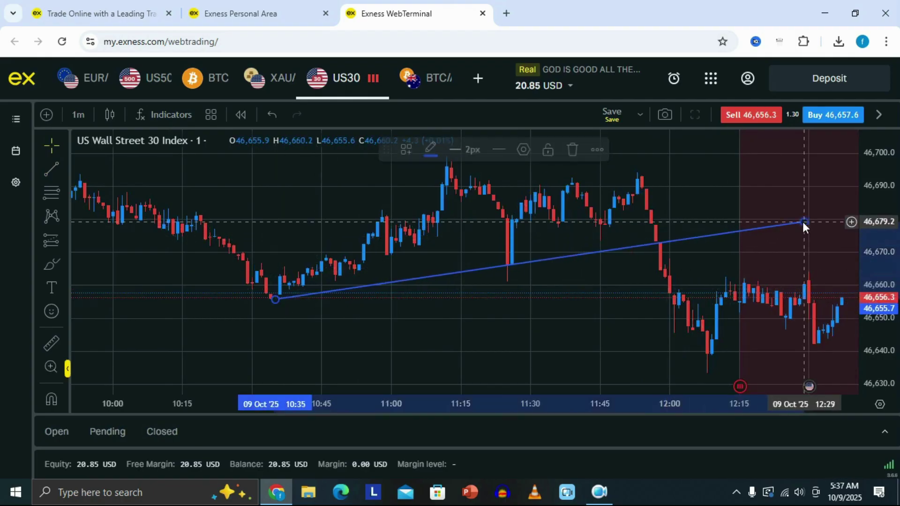
drag(628, 282, 580, 283)
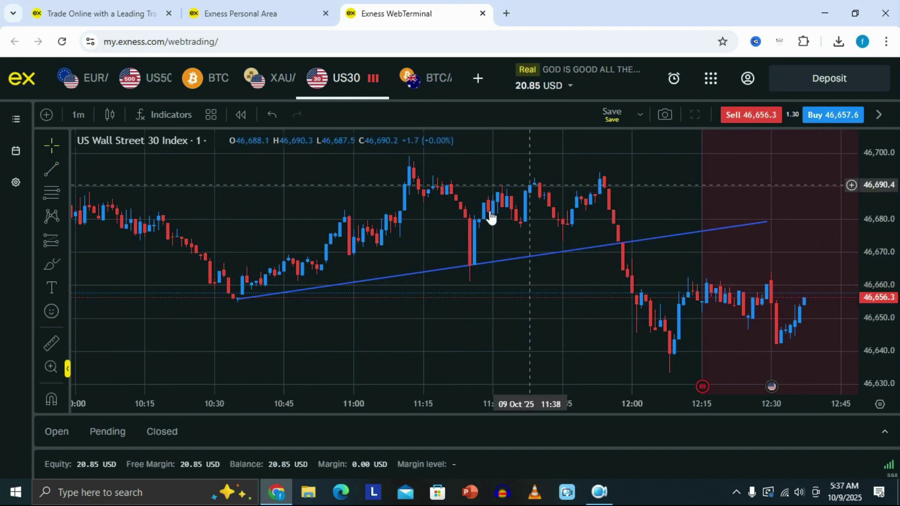
click(544, 253)
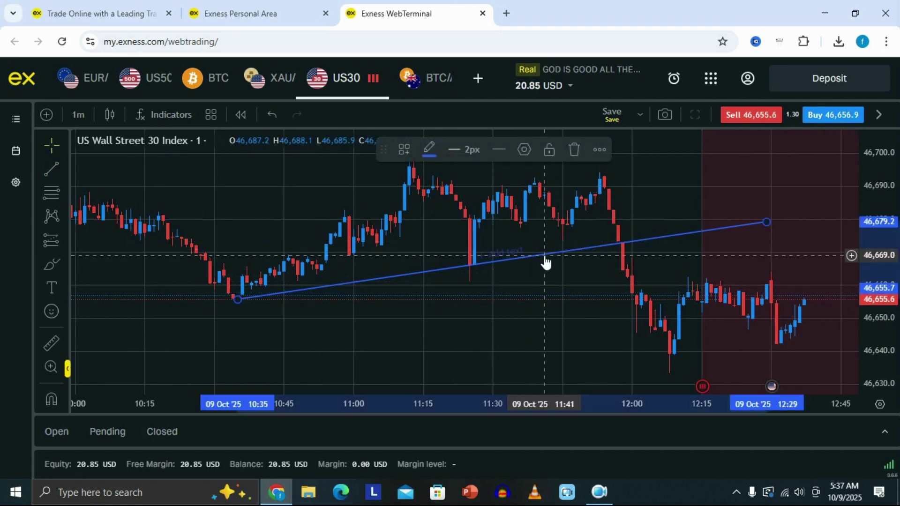
Delete the trend line from the US30 chart and look through the Fibonacci, Gann and line drawing tools
click(572, 150)
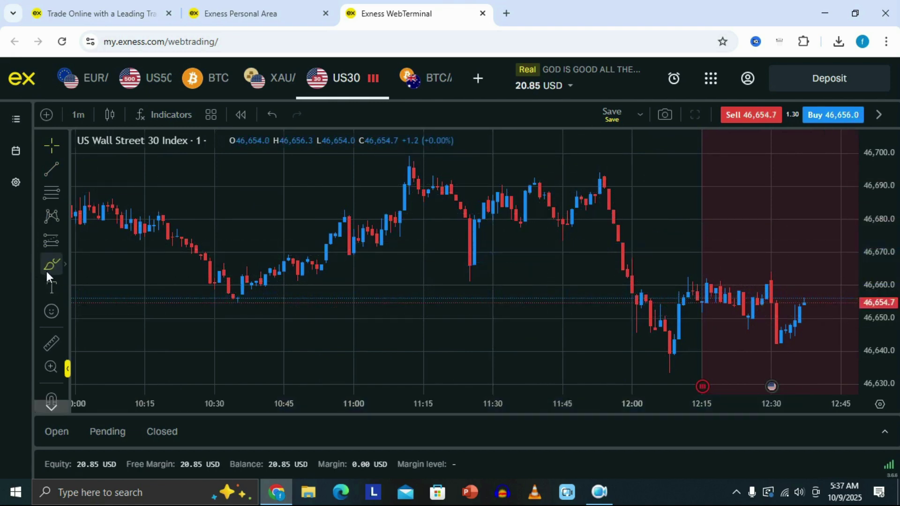
click(63, 190)
scroll(125, 225, down, 3)
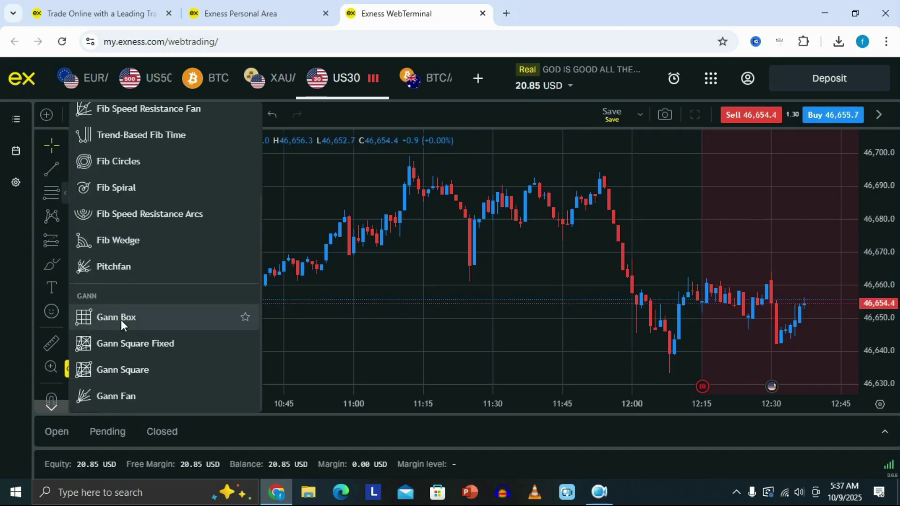
scroll(125, 274, up, 3)
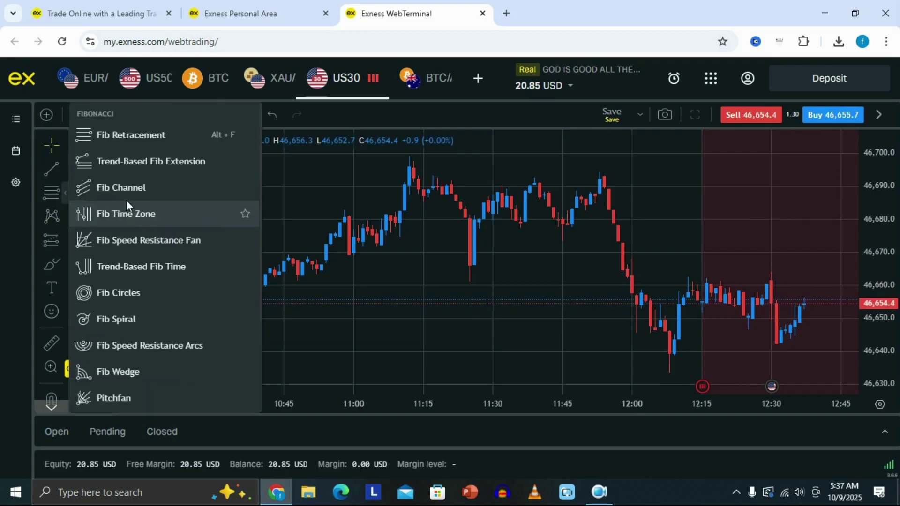
click(65, 167)
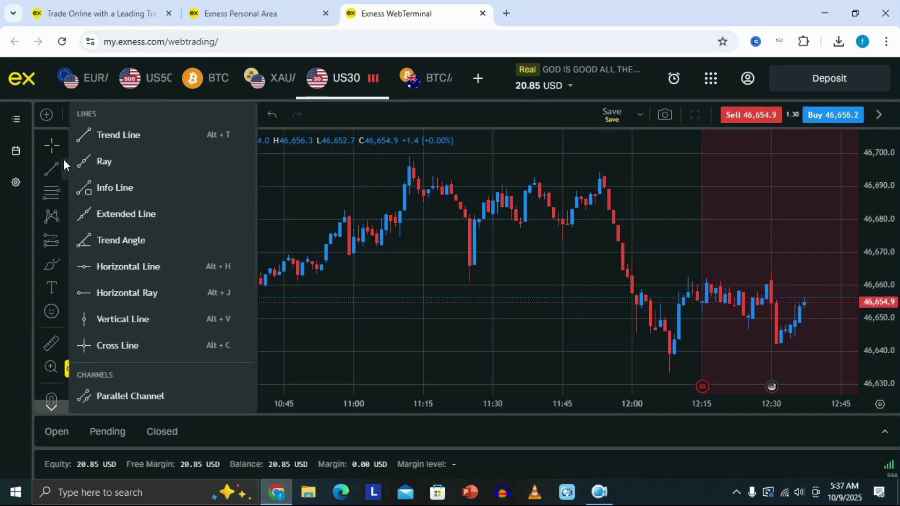
click(442, 203)
scroll(442, 203, up, 1)
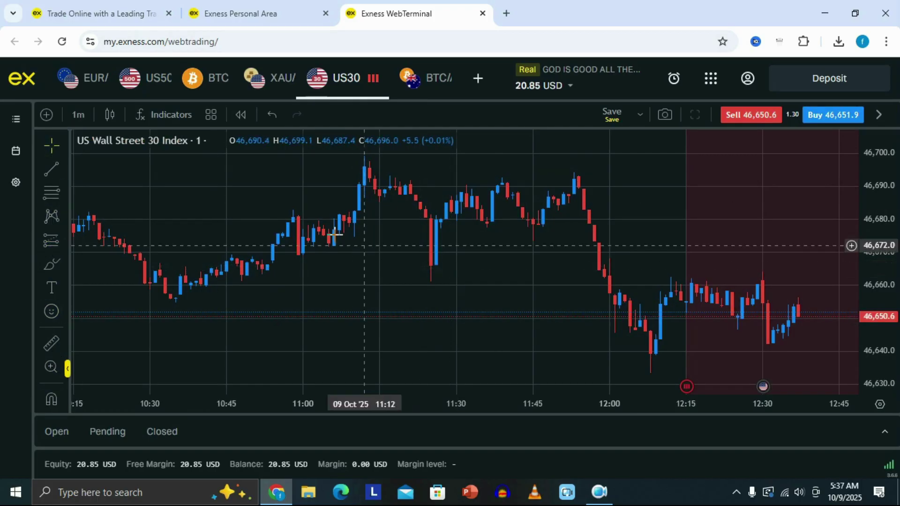
Expand the minute intervals in the chart's timeframe list and mark 5 minutes and 15 minutes as favorites
click(79, 114)
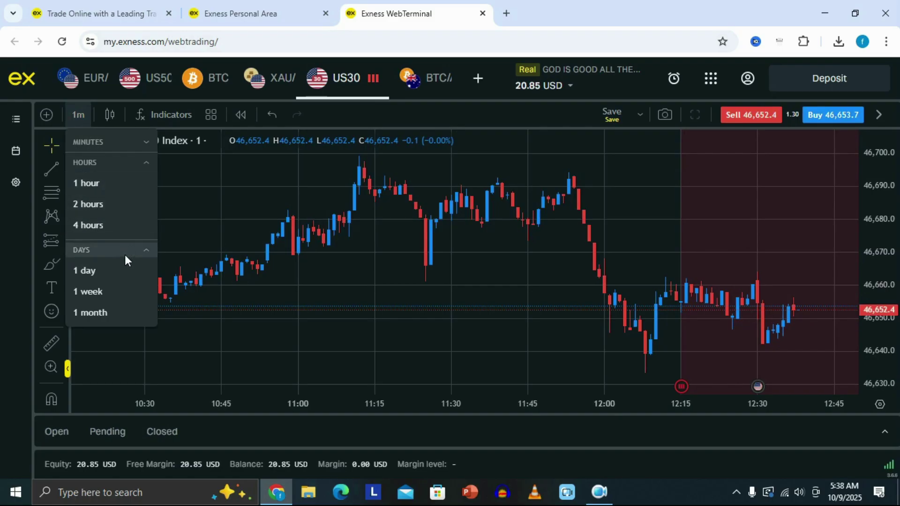
click(145, 162)
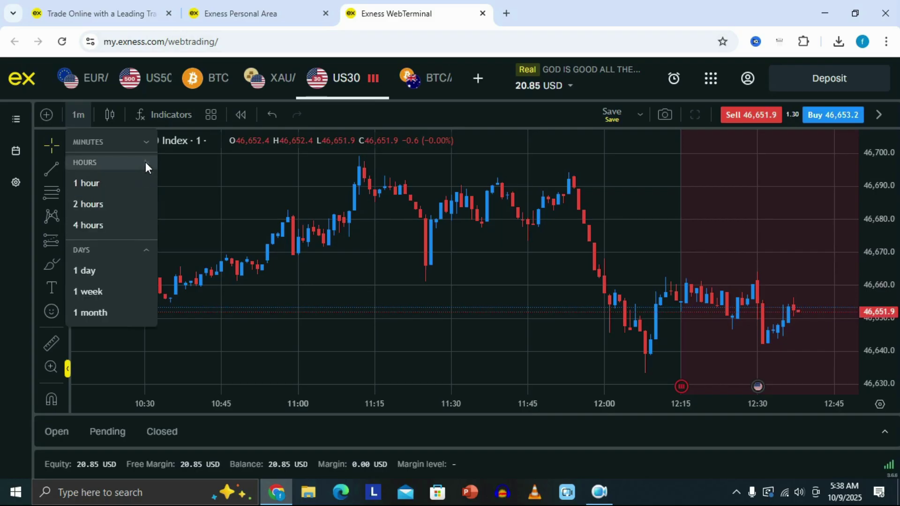
click(145, 162)
click(148, 143)
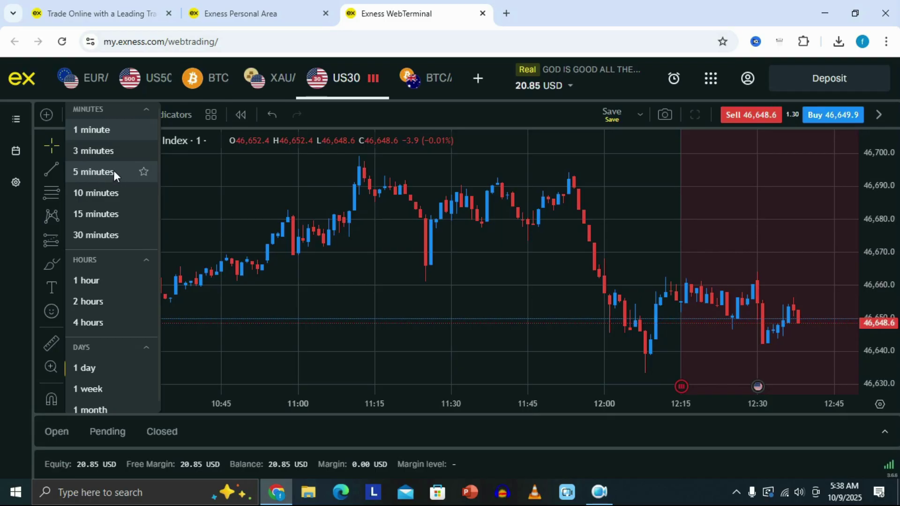
click(143, 172)
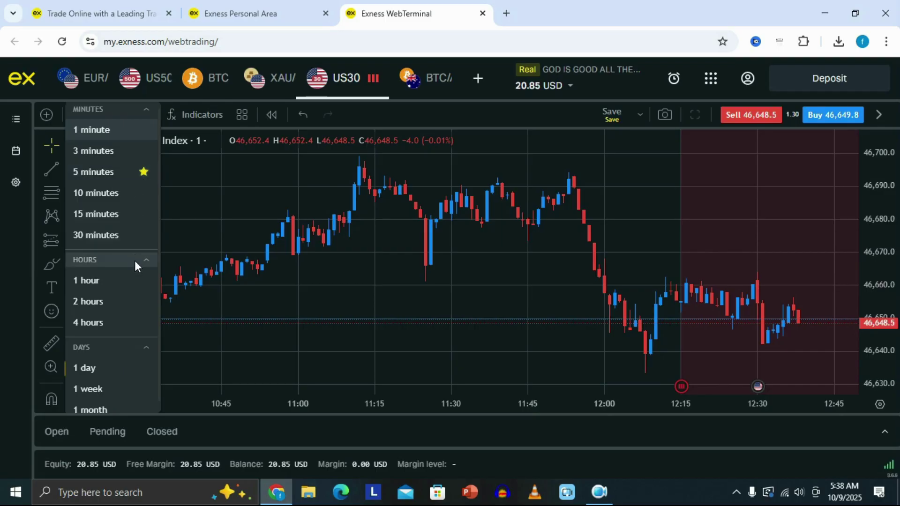
click(143, 214)
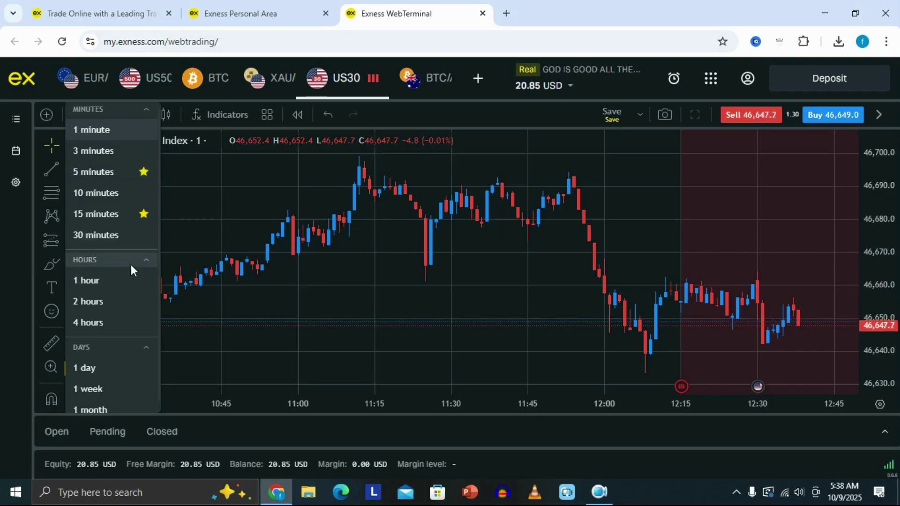
Mark the 4 hours, 1 hour, 1 day and 1 week timeframes as favorites and close the timeframe list
click(143, 323)
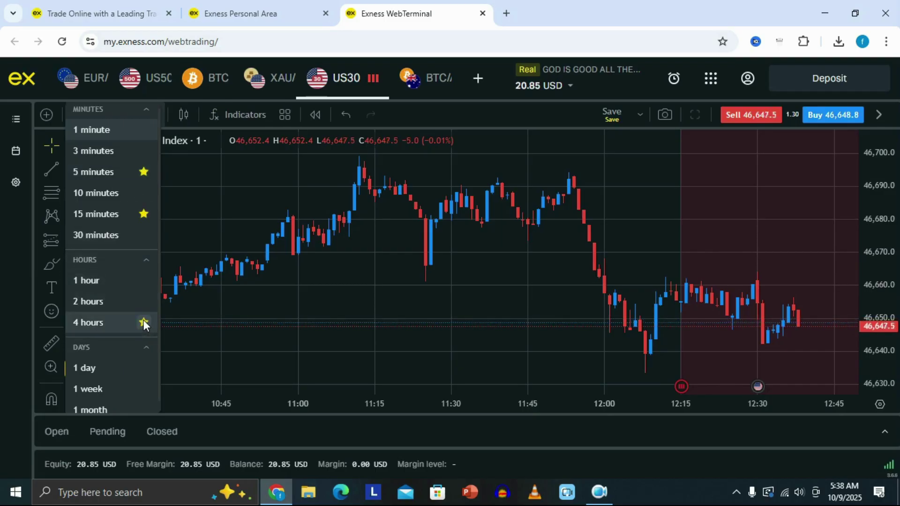
click(144, 280)
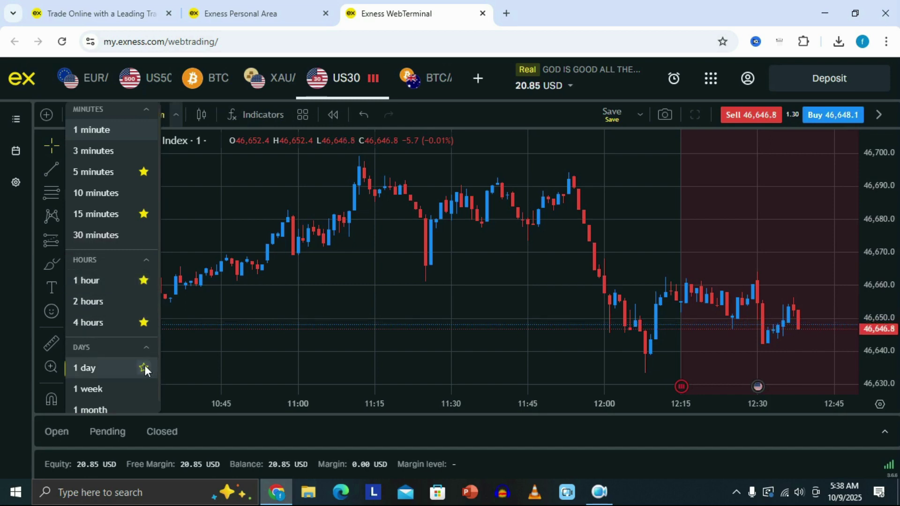
click(144, 368)
click(144, 377)
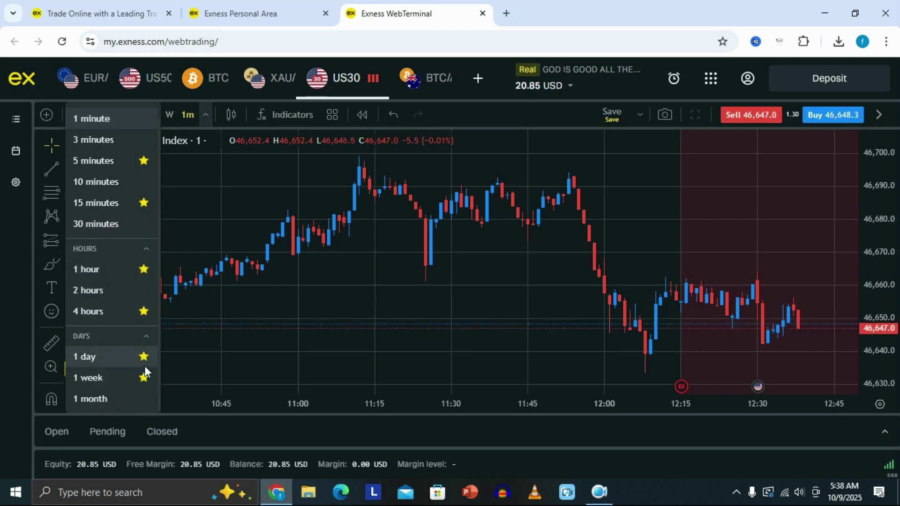
click(215, 279)
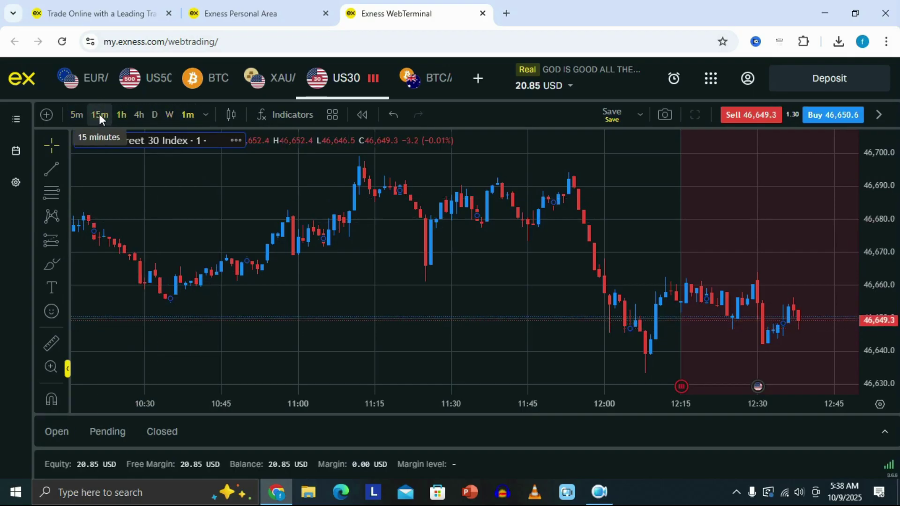
Change the US30 chart type to Line and inspect the recent price movement
drag(367, 232, 298, 231)
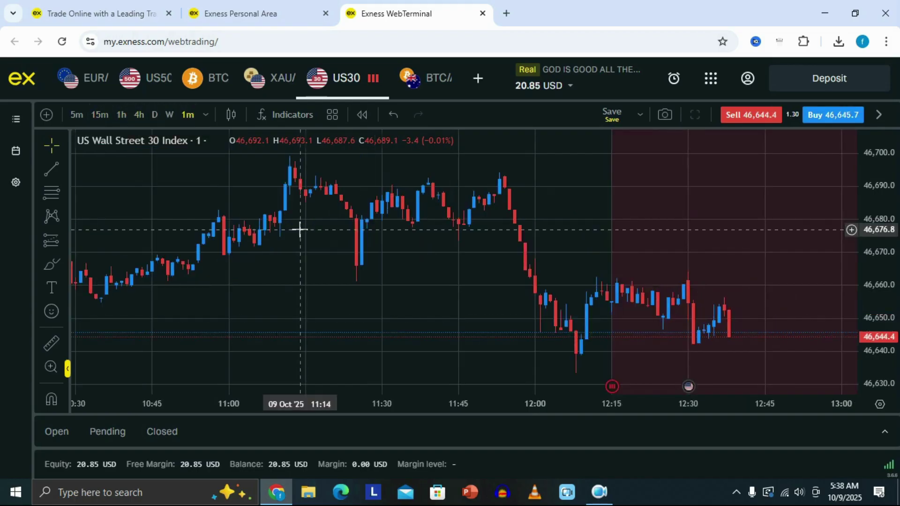
click(232, 118)
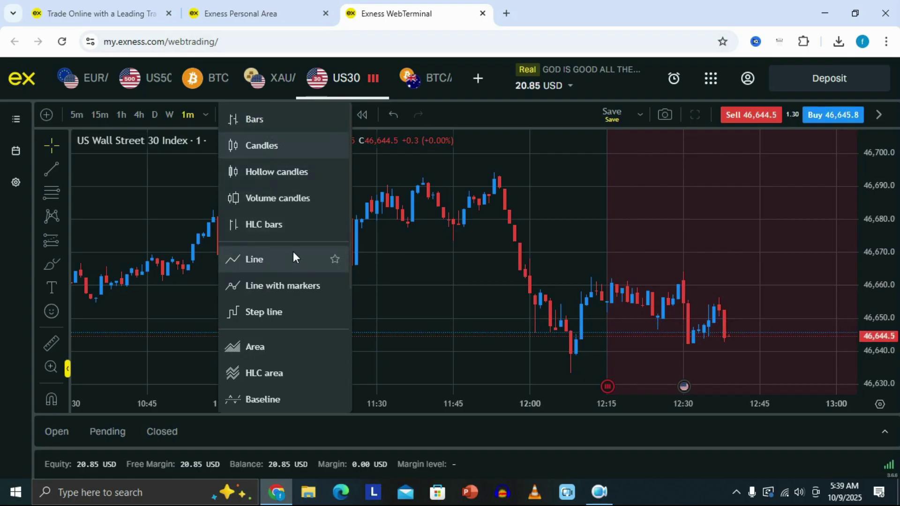
click(258, 259)
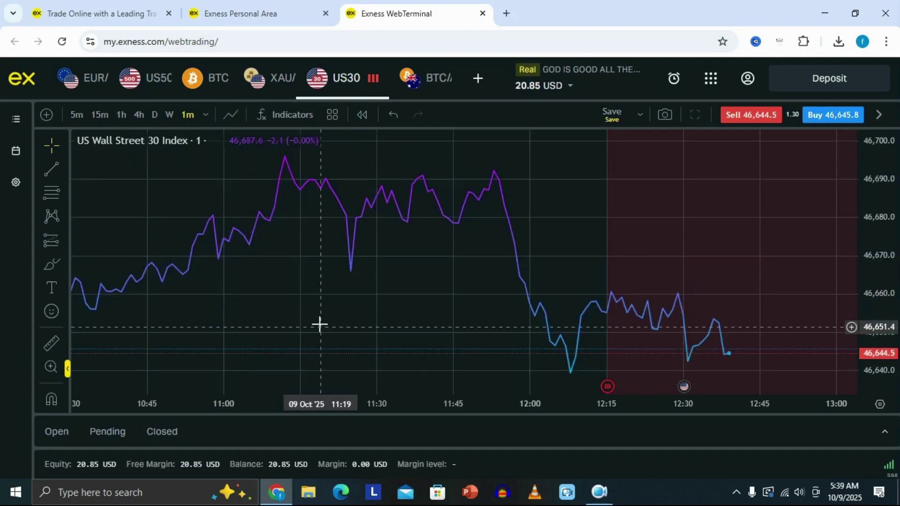
scroll(274, 282, up, 3)
mouse_move(197, 246)
mouse_down()
mouse_move(292, 221)
mouse_move(466, 220)
mouse_move(269, 227)
mouse_move(471, 221)
mouse_move(183, 225)
mouse_up()
drag(673, 288, 468, 260)
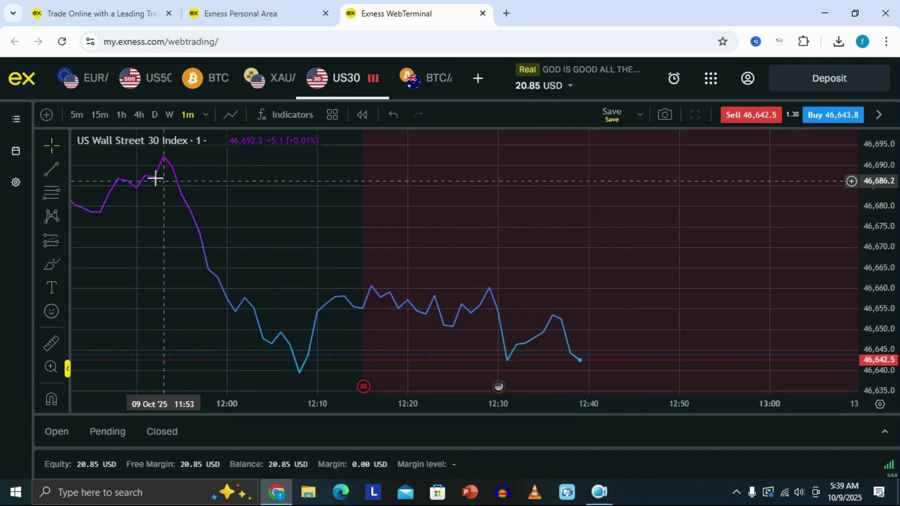
Set the US30 chart type to Candles
click(233, 114)
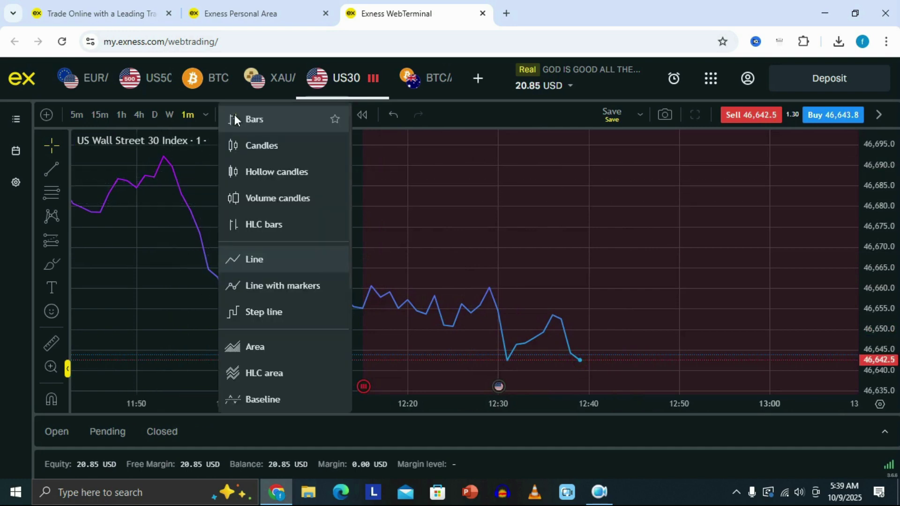
click(263, 144)
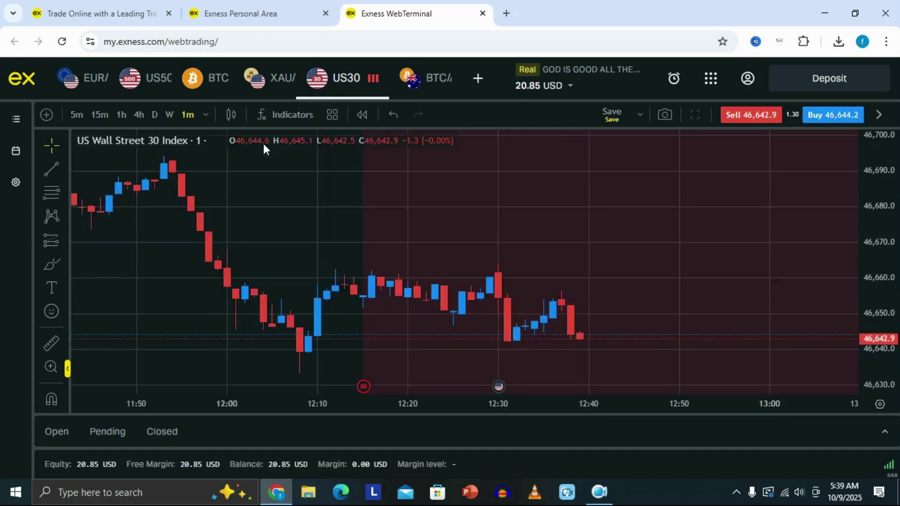
scroll(249, 217, down, 5)
drag(515, 206, 458, 203)
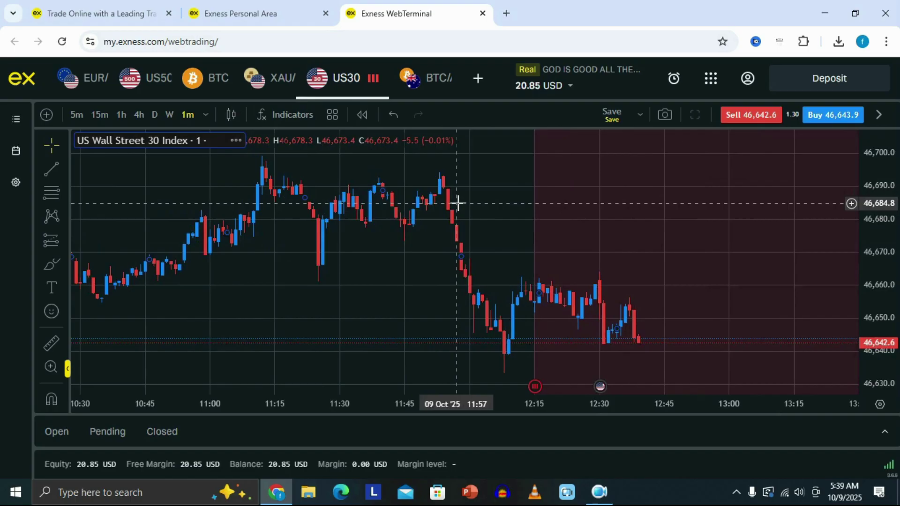
Browse the indicators list, add the MACD indicator to the US30 chart, and close the list
click(290, 114)
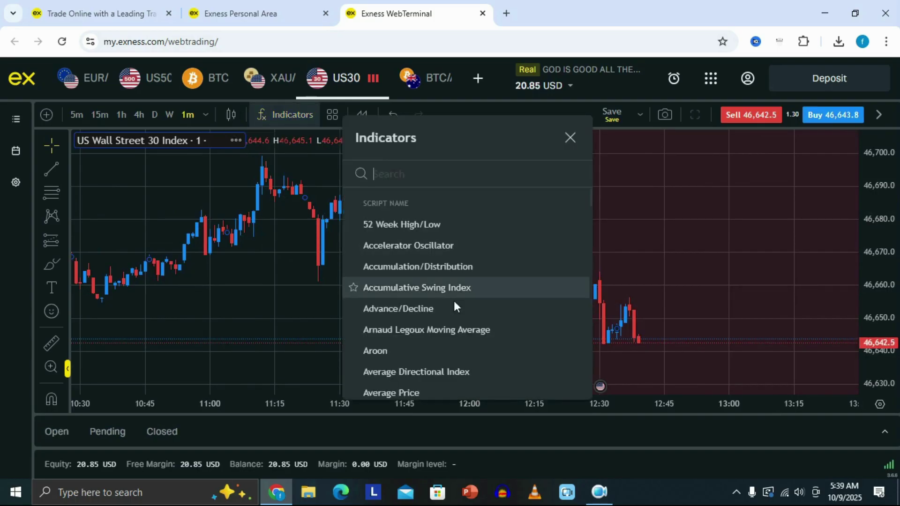
scroll(394, 210, down, 3)
scroll(406, 248, down, 10)
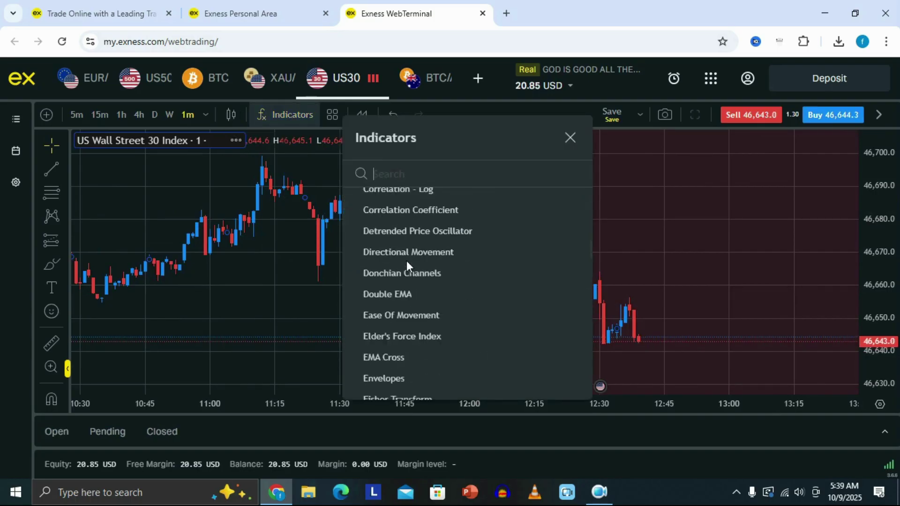
scroll(409, 277, up, 1)
scroll(409, 277, up, 1)
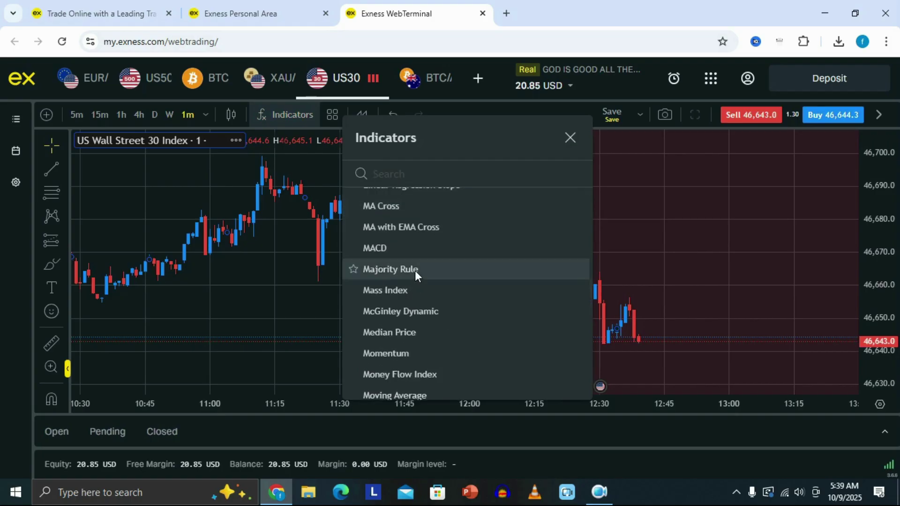
click(378, 248)
click(570, 137)
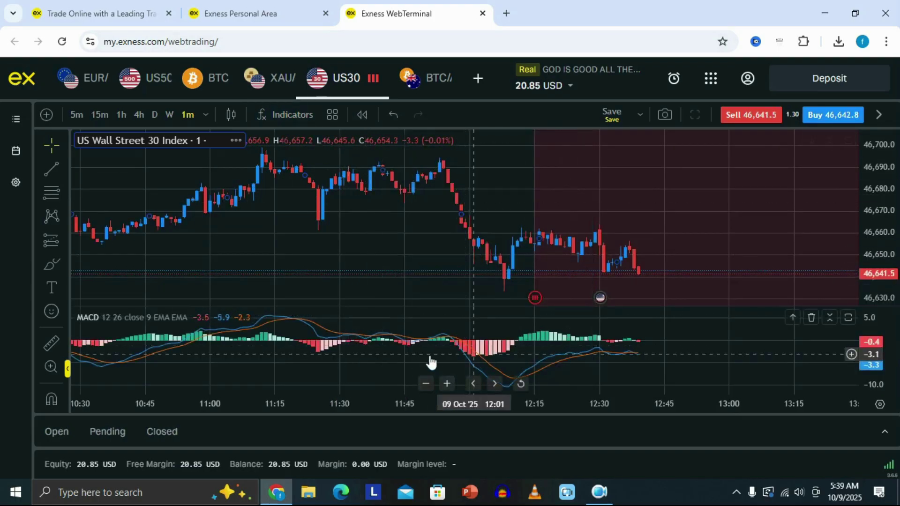
Examine the MACD readings along the US30 chart and delete the MACD pane
drag(291, 357, 322, 338)
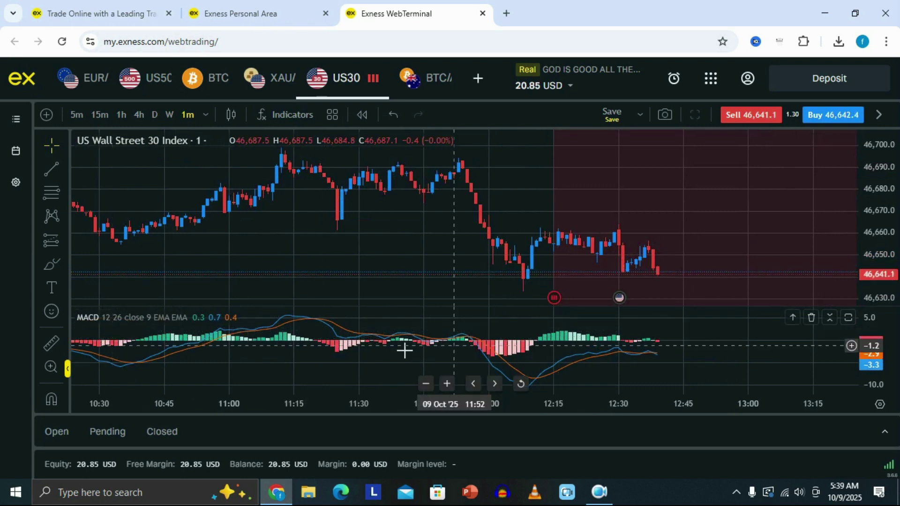
drag(647, 346, 507, 335)
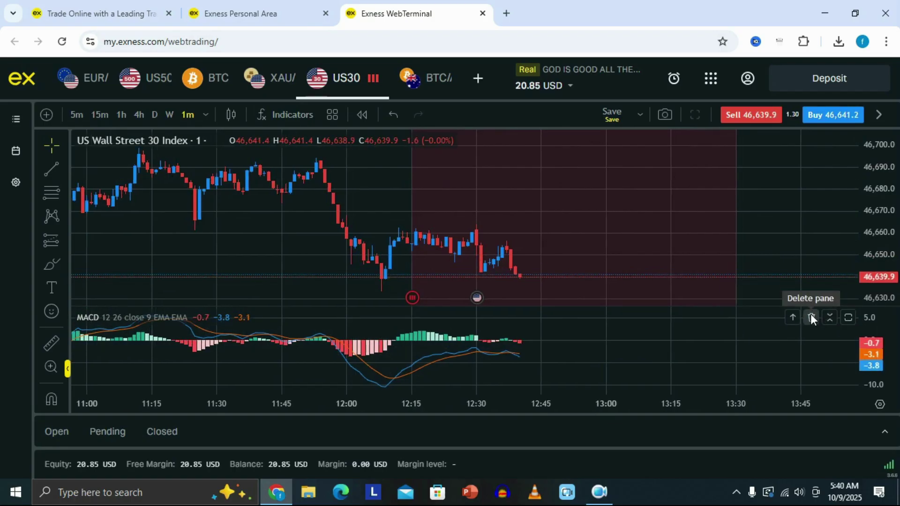
click(812, 317)
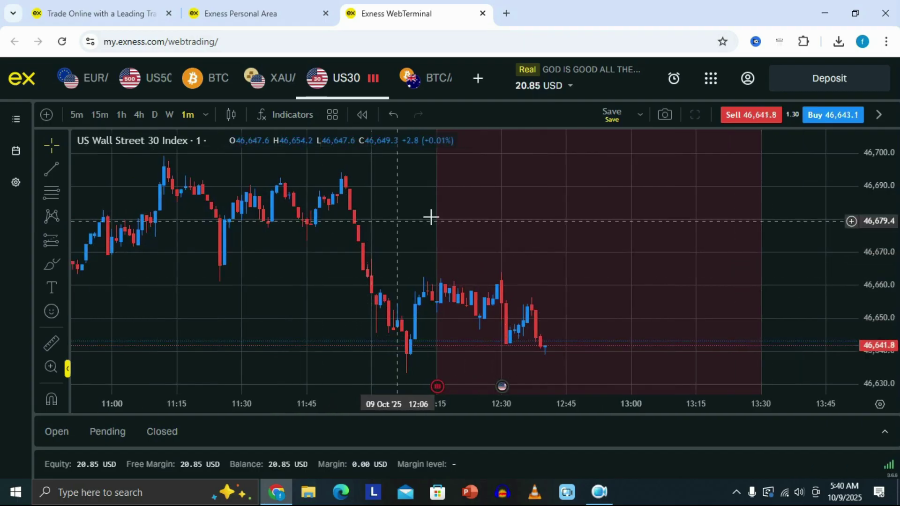
drag(308, 220, 432, 218)
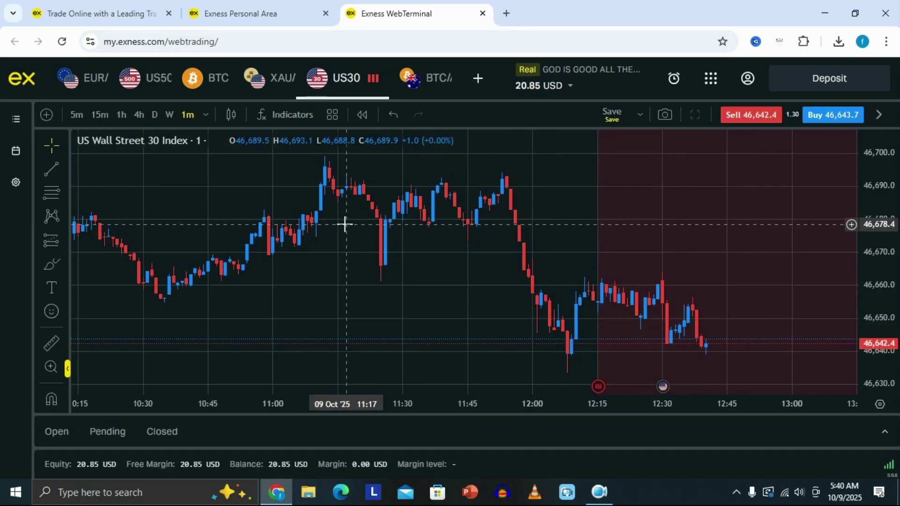
Start bar replay on the US30 chart from the candle at about 11:26
click(362, 116)
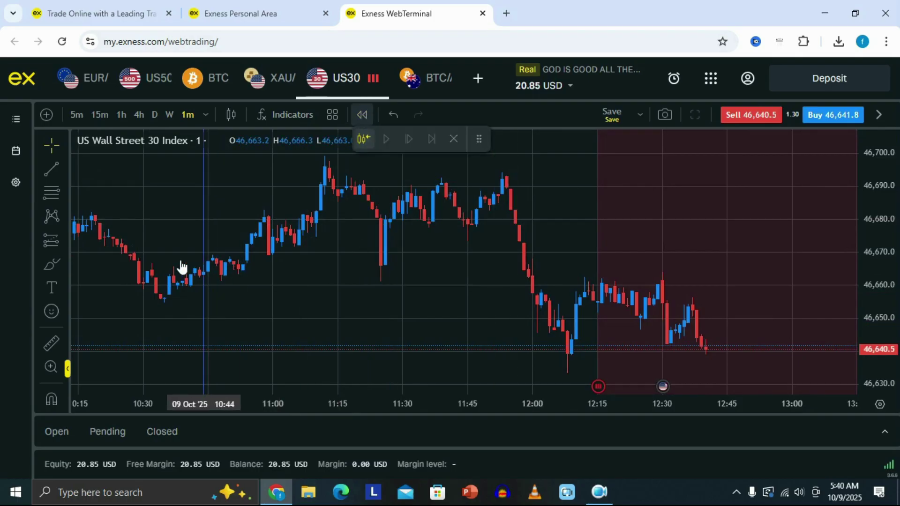
click(386, 280)
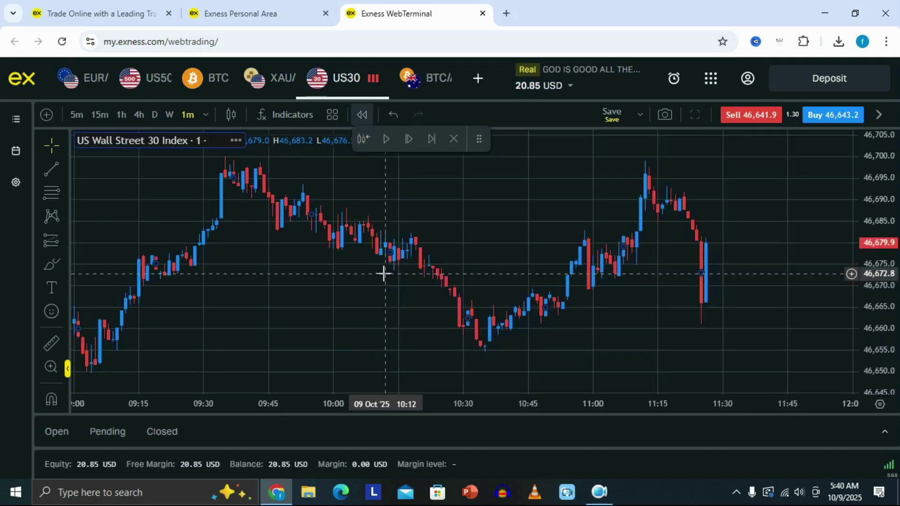
scroll(635, 273, up, 3)
drag(615, 273, 354, 153)
Play the bar replay, pause it, resume it, and pause it again
click(385, 139)
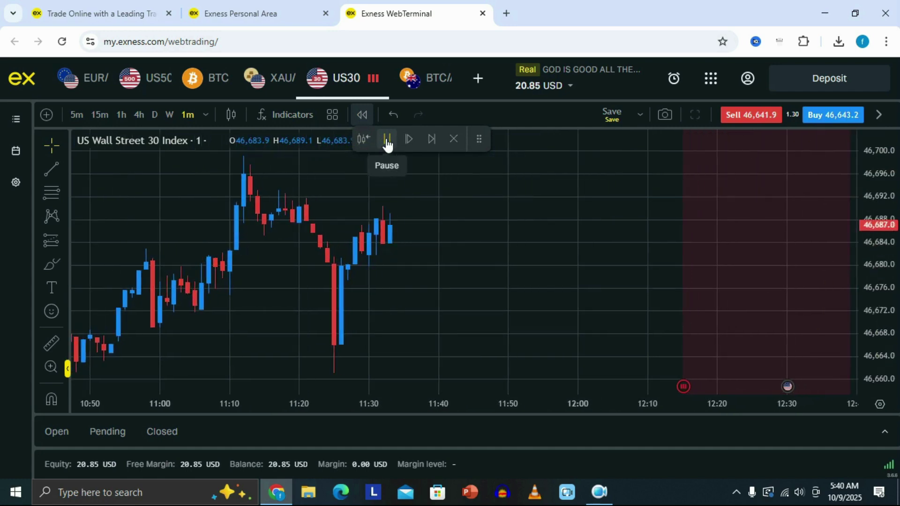
click(386, 140)
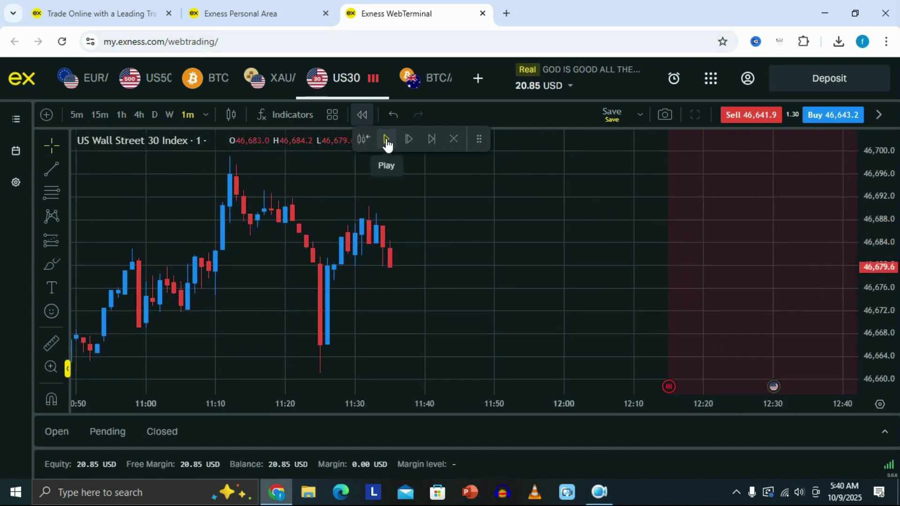
click(386, 141)
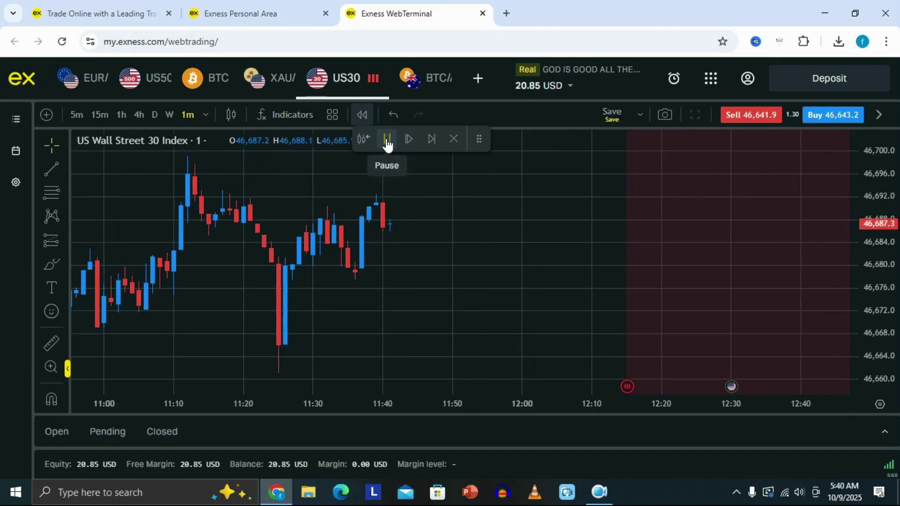
click(386, 143)
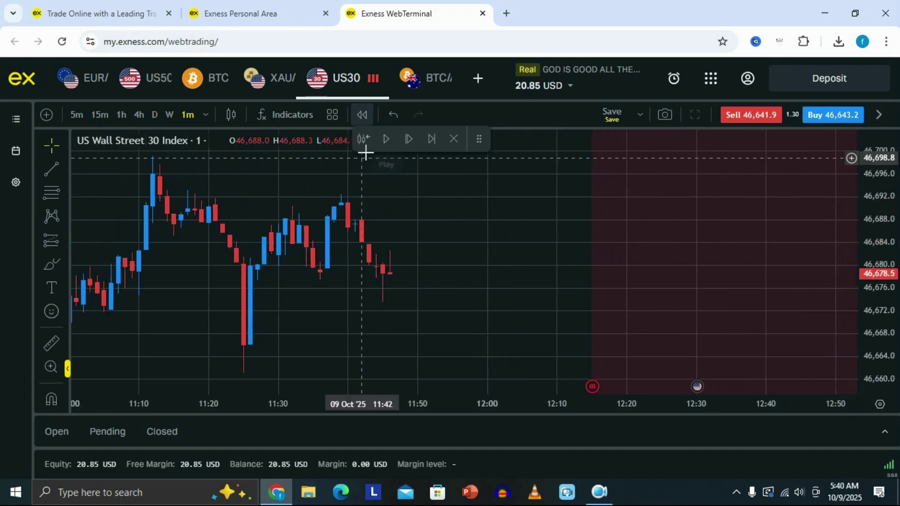
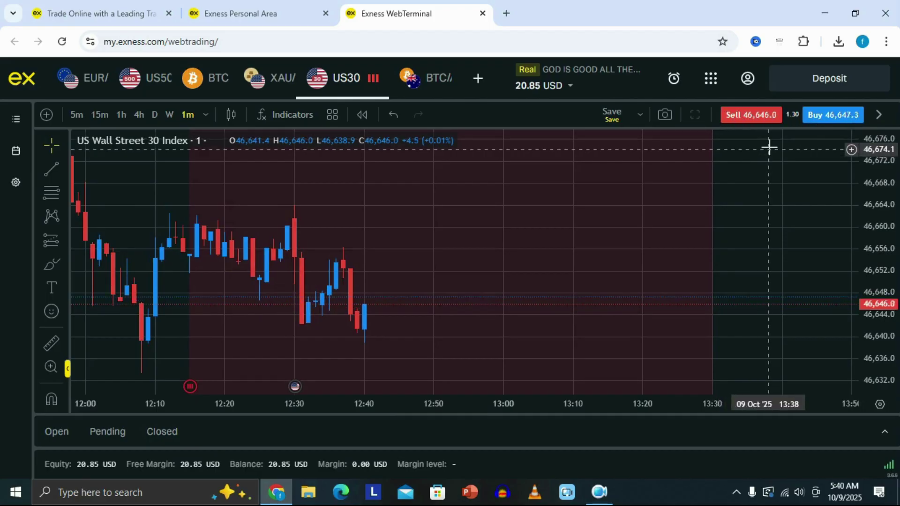
Open a market sell order for US30 and set its volume to 0.05 lots
click(753, 115)
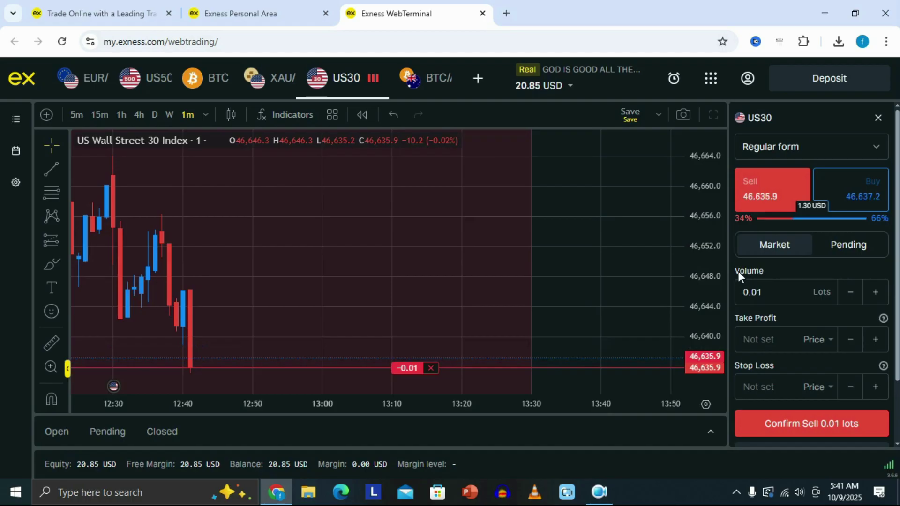
click(764, 293)
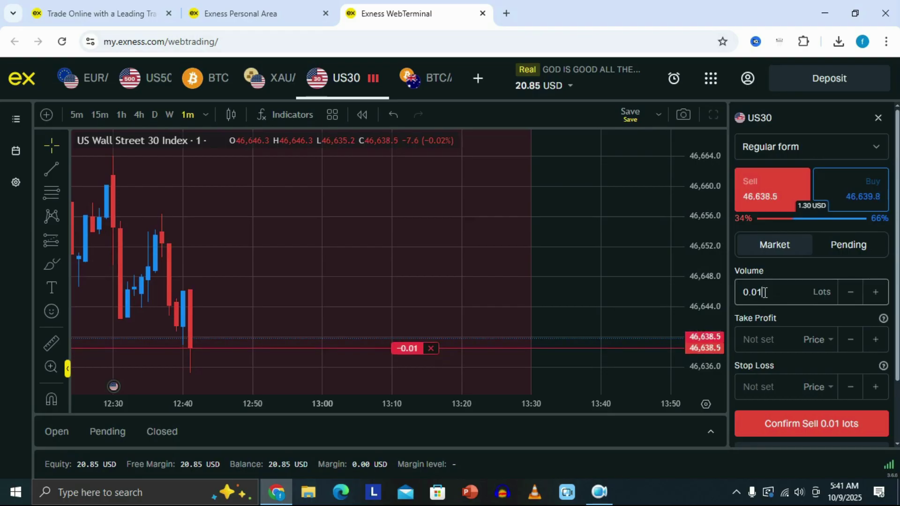
key(BackSpace)
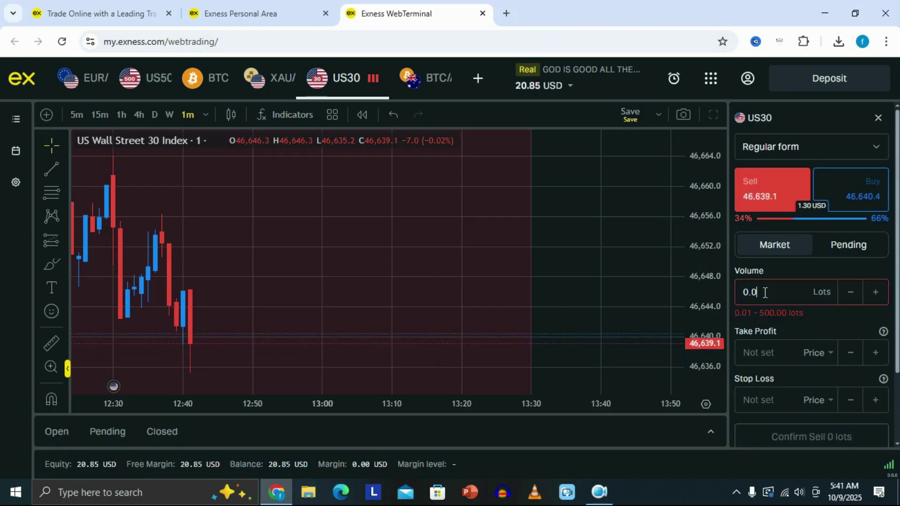
text(5)
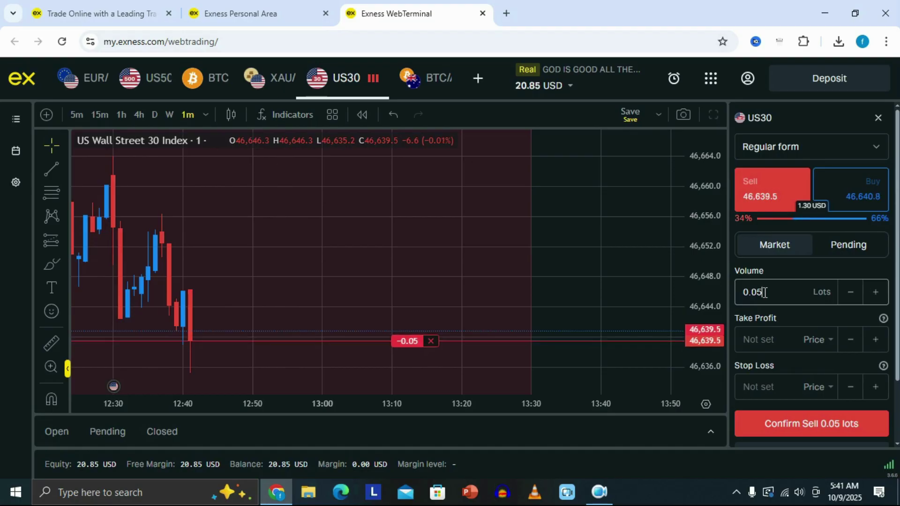
Fill in a take profit of 46640.3 and a stop loss of 46641.9 on the sell order, then clear both
scroll(794, 298, down, 2)
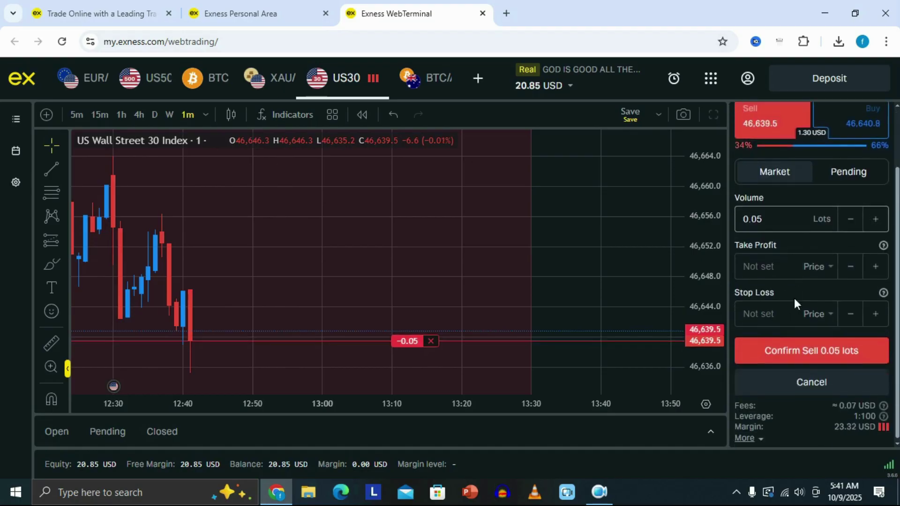
click(763, 265)
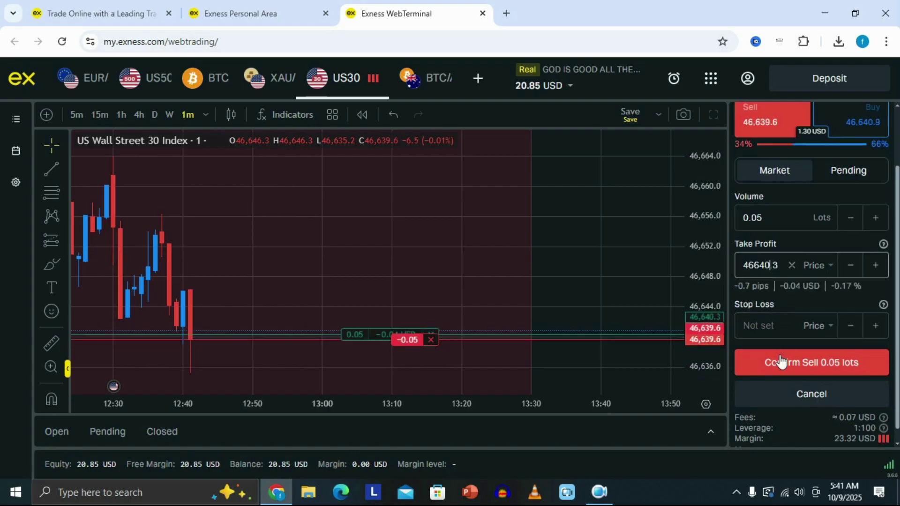
click(778, 329)
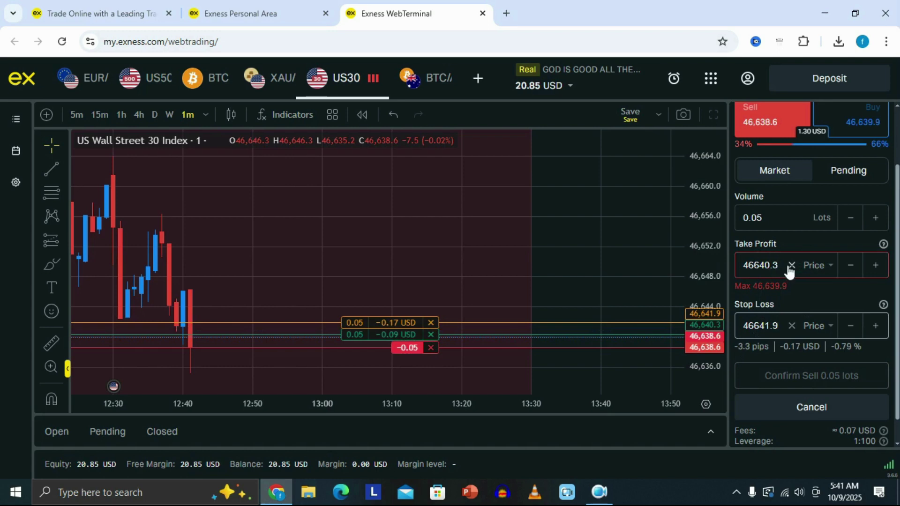
click(792, 266)
click(792, 312)
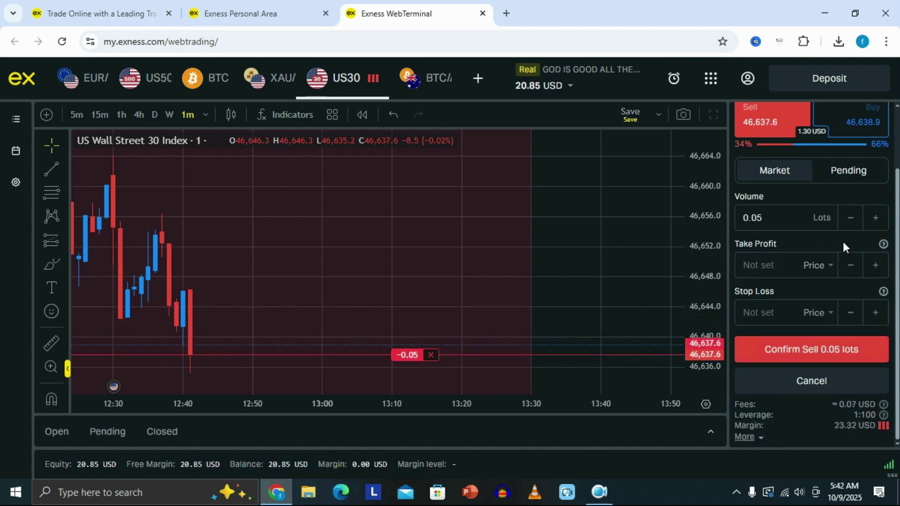
Review the US30 sell order form from price to margin details and close it without confirming the order
scroll(843, 244, up, 2)
scroll(811, 347, down, 2)
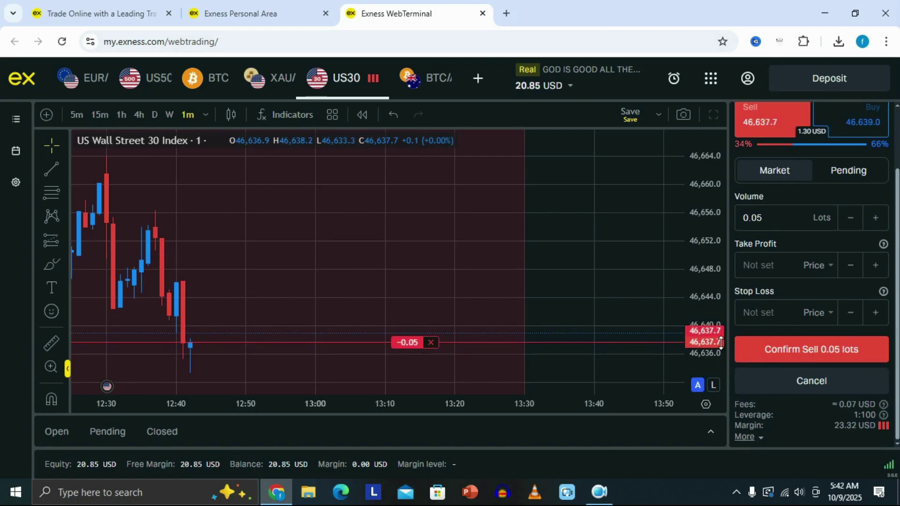
scroll(817, 277, up, 2)
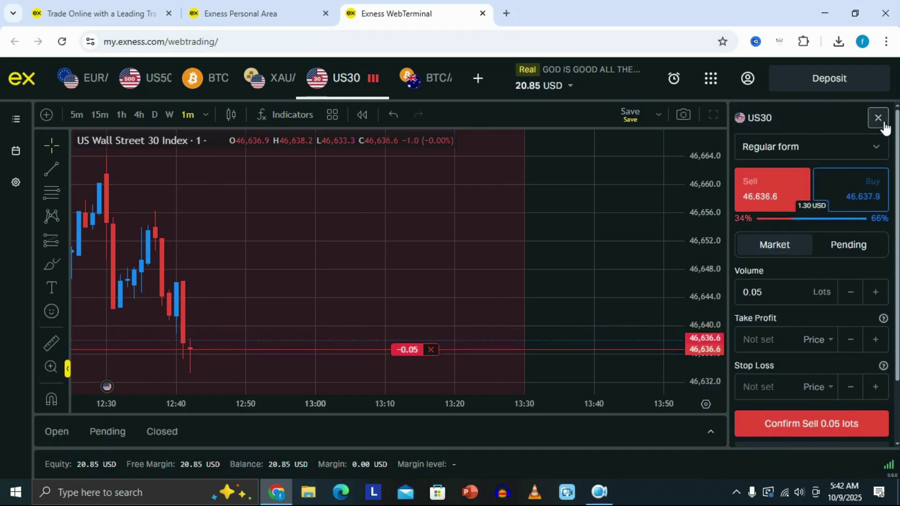
click(878, 118)
Open the US30 buy order form, review its fields and fees, and close it without placing the order
click(836, 118)
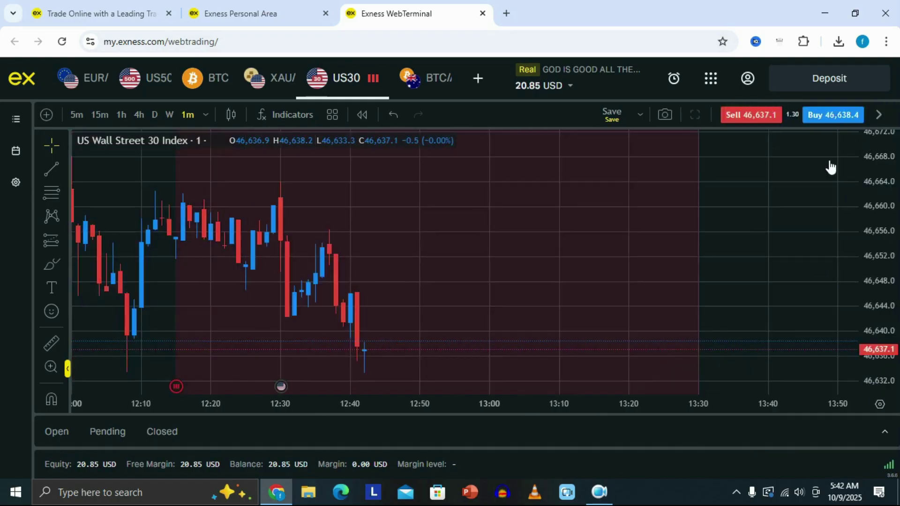
scroll(801, 304, down, 1)
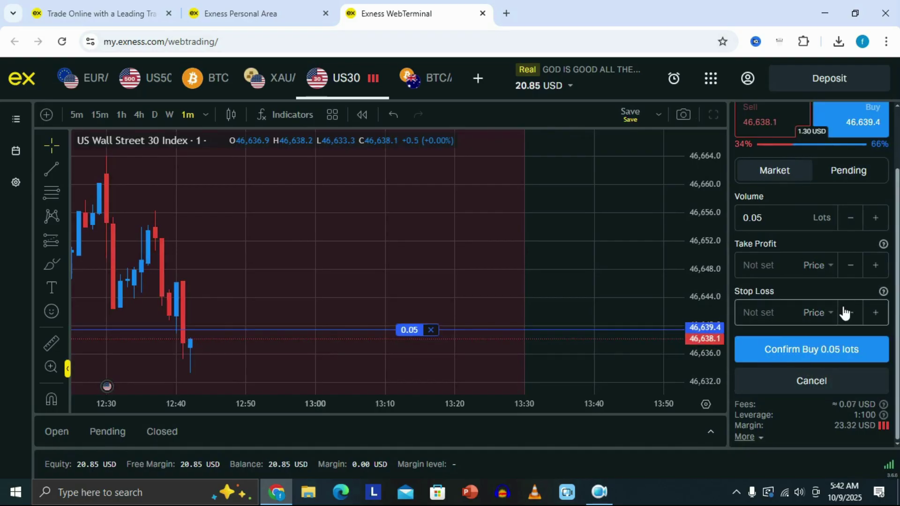
scroll(842, 281, up, 2)
key(Escape)
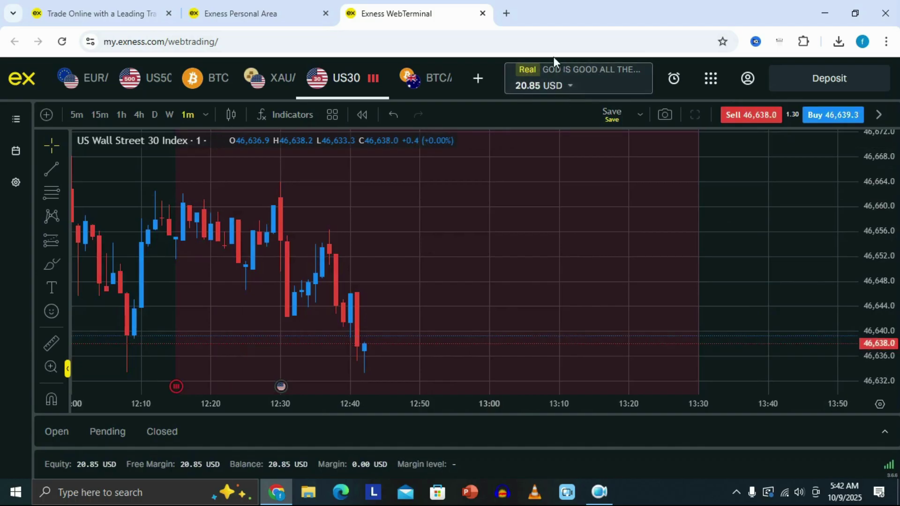
Examine the trading account's balance, margin, leverage, withdrawal and deposit options and account list, then close the account overview
click(572, 87)
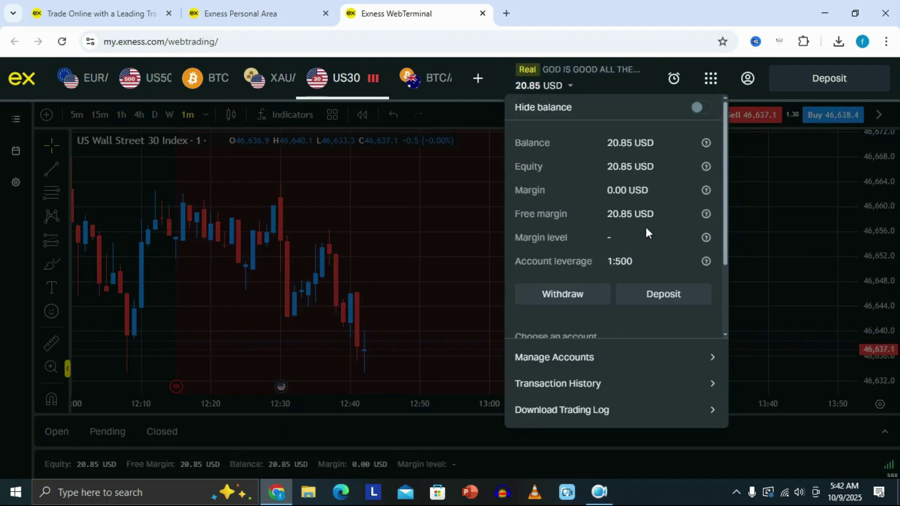
scroll(645, 225, down, 1)
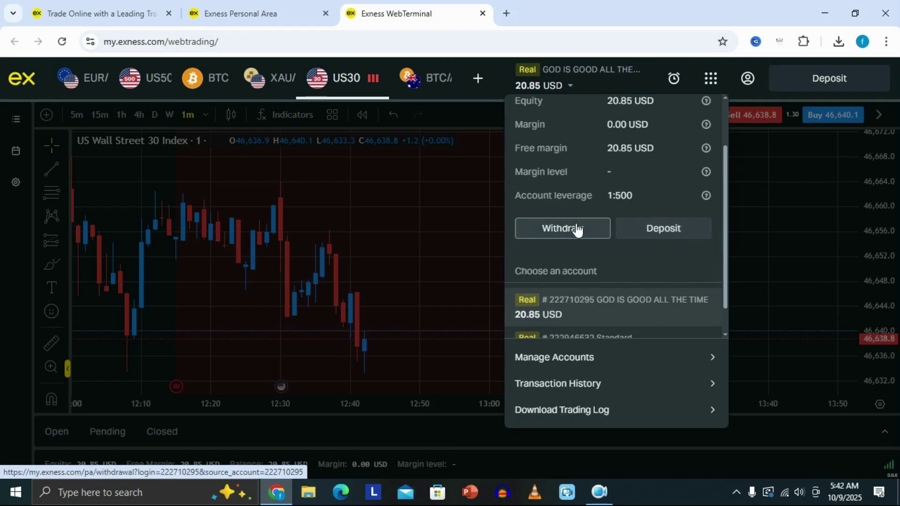
scroll(567, 230, down, 1)
click(754, 233)
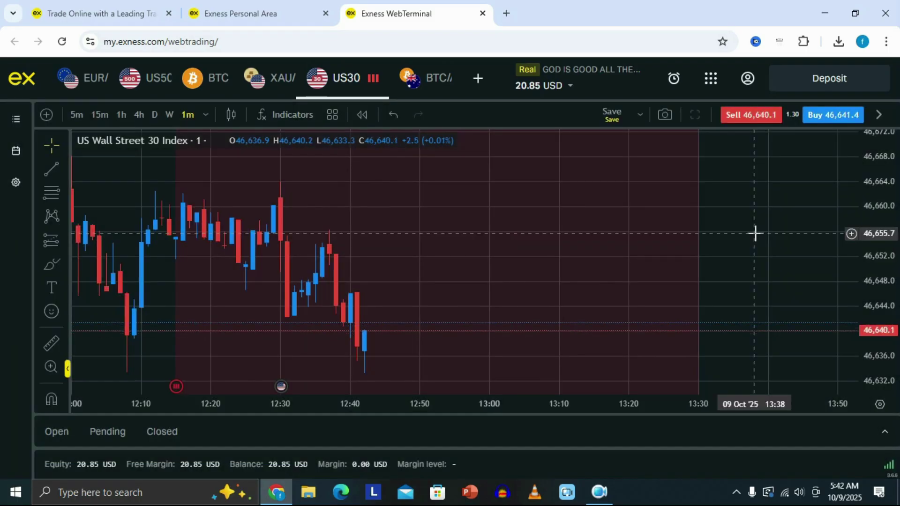